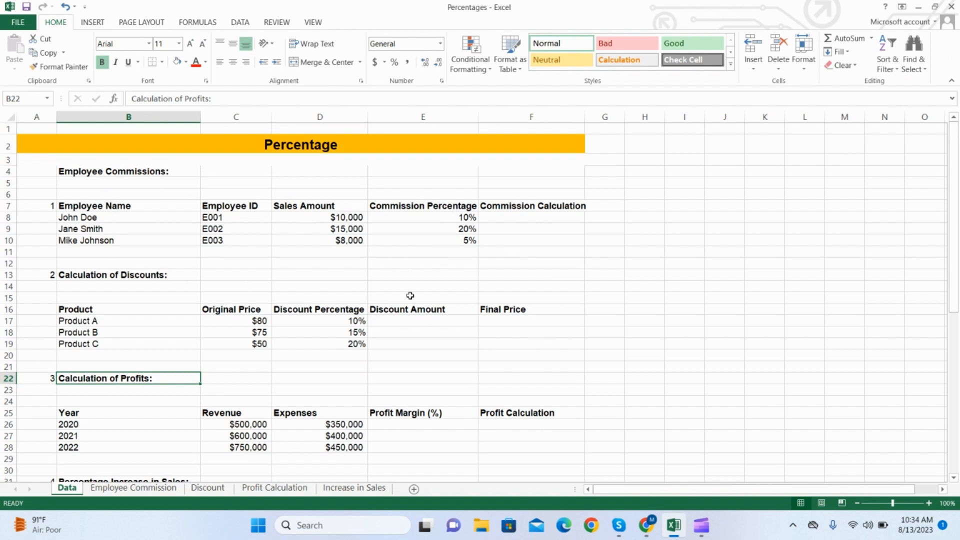
Look through the Data sheet's sections on employee commissions, discounts, profits and percentage increase in sales.
left_click(70, 169)
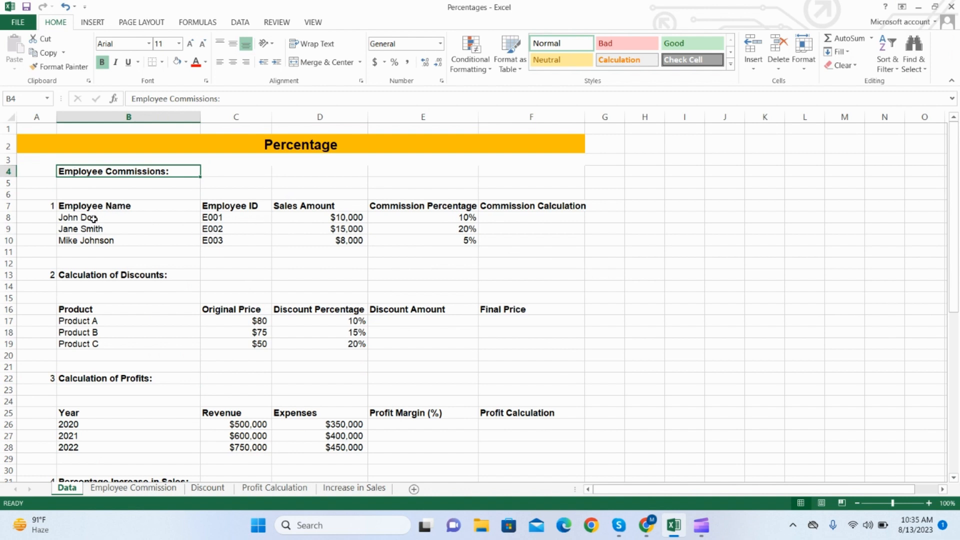
left_click(99, 272)
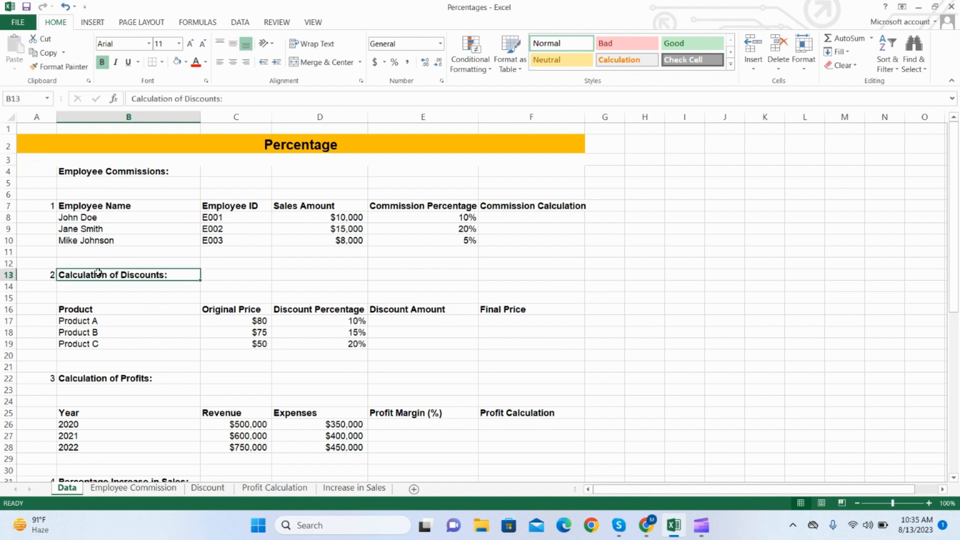
left_click_drag(953, 201, 951, 273)
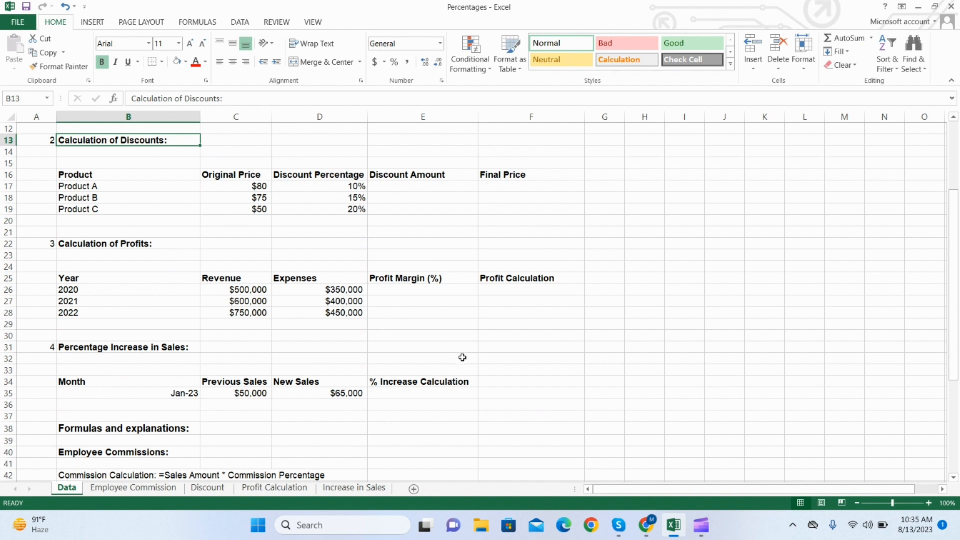
scroll(417, 380, "up", 4)
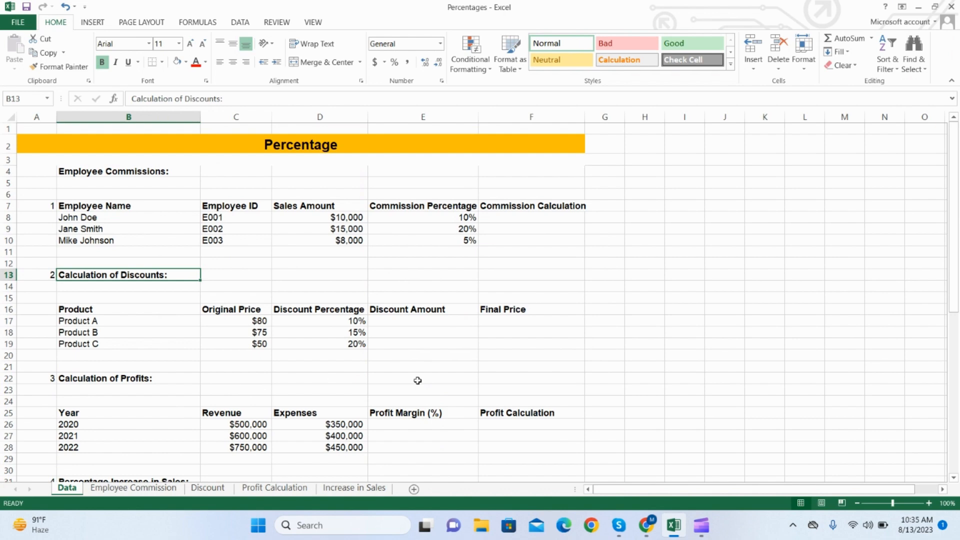
Open the Employee Commission sheet and examine its formula notes, employee IDs, sales amounts and commission percentages.
left_click(142, 488)
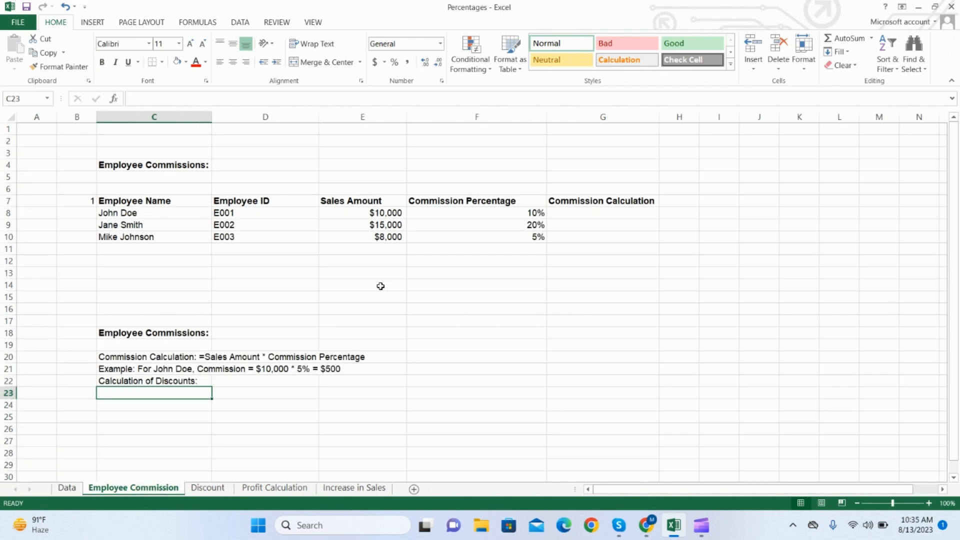
left_click(112, 160)
left_click_drag(102, 332, 338, 405)
left_click(149, 382)
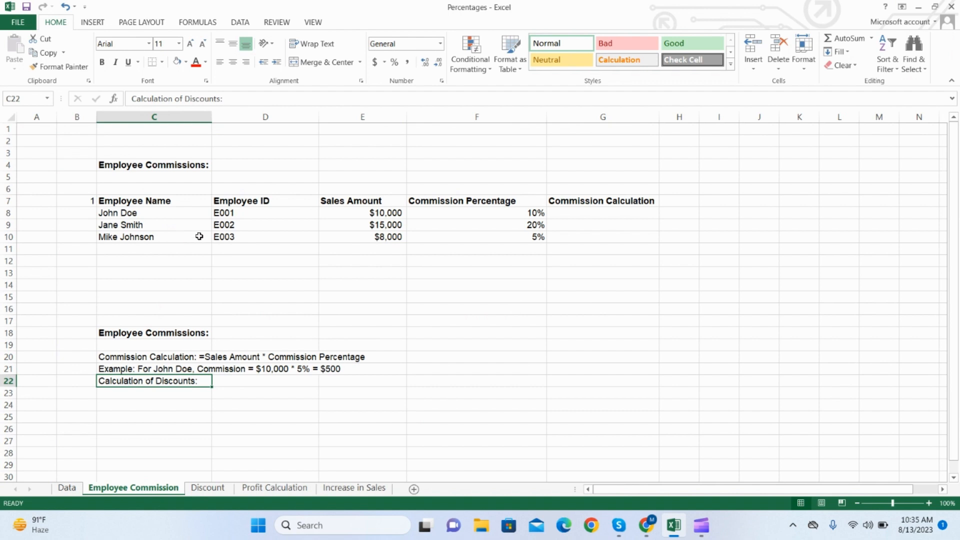
left_click_drag(253, 209, 248, 234)
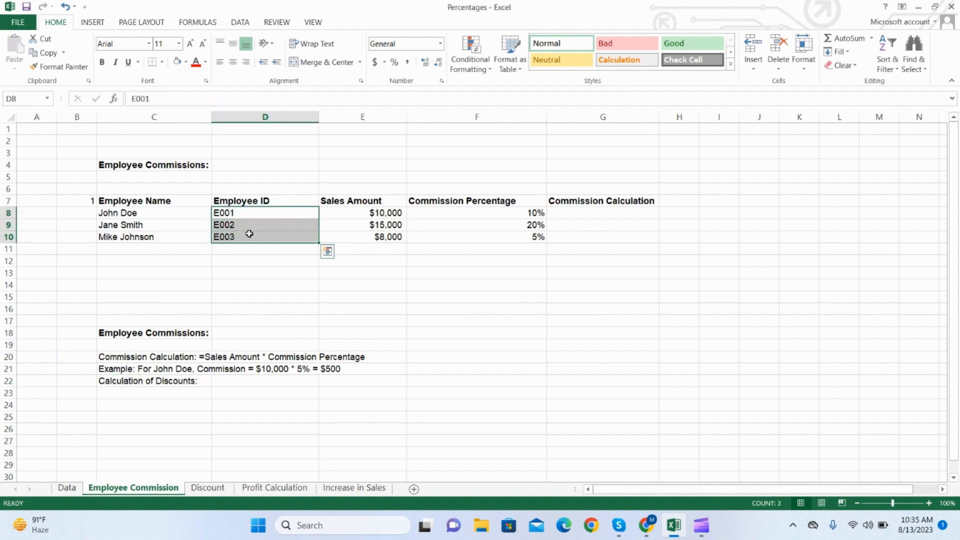
mouse_move(357, 213)
left_mouse_down()
mouse_move(358, 225)
mouse_move(356, 212)
left_mouse_up()
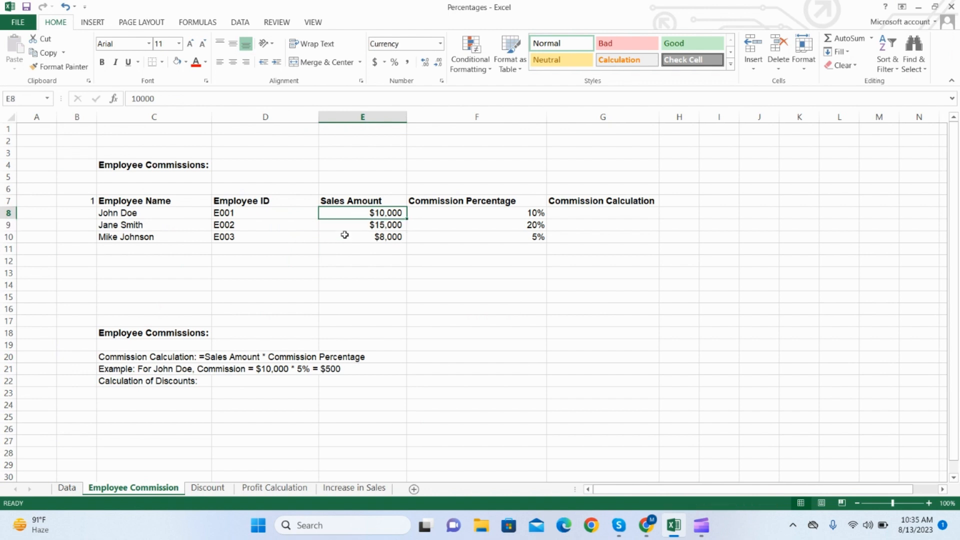
left_click(349, 225)
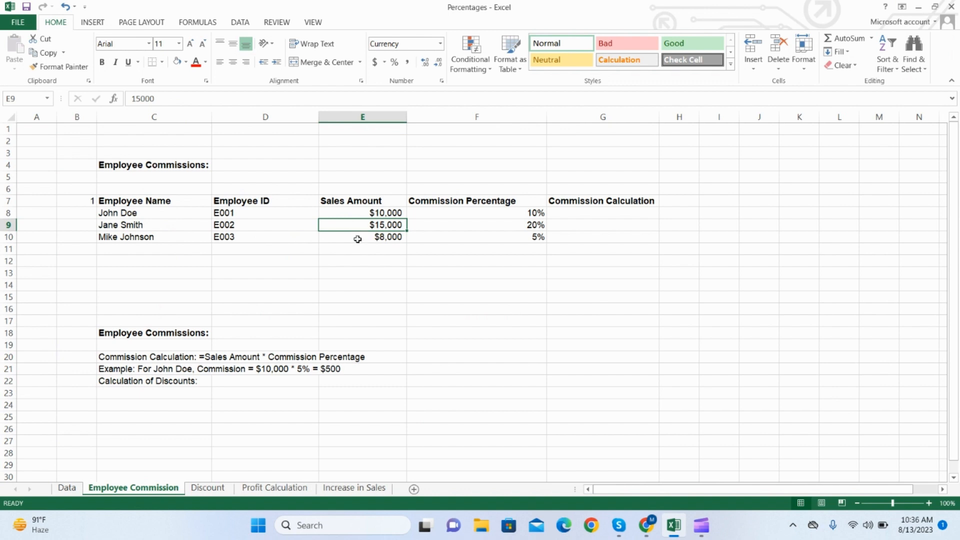
left_click(358, 238)
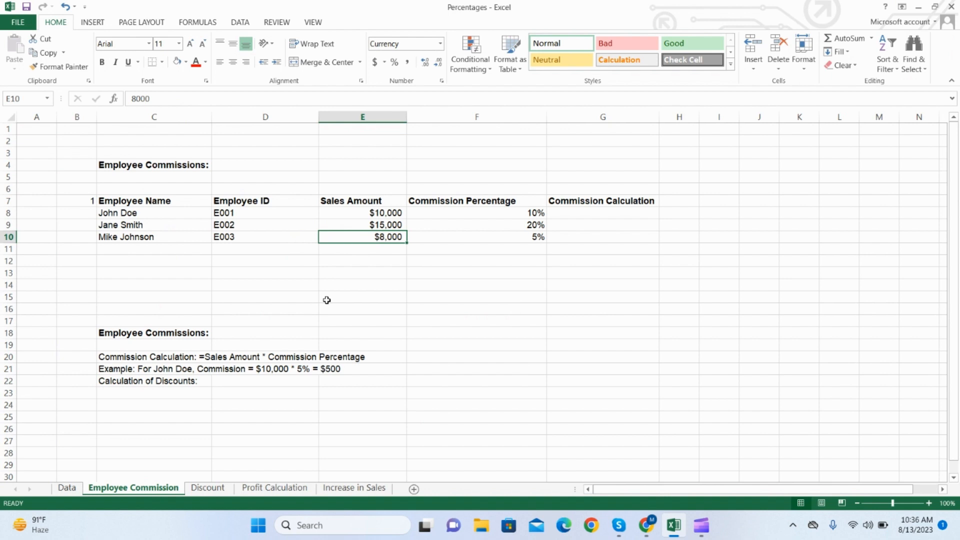
left_click(502, 215)
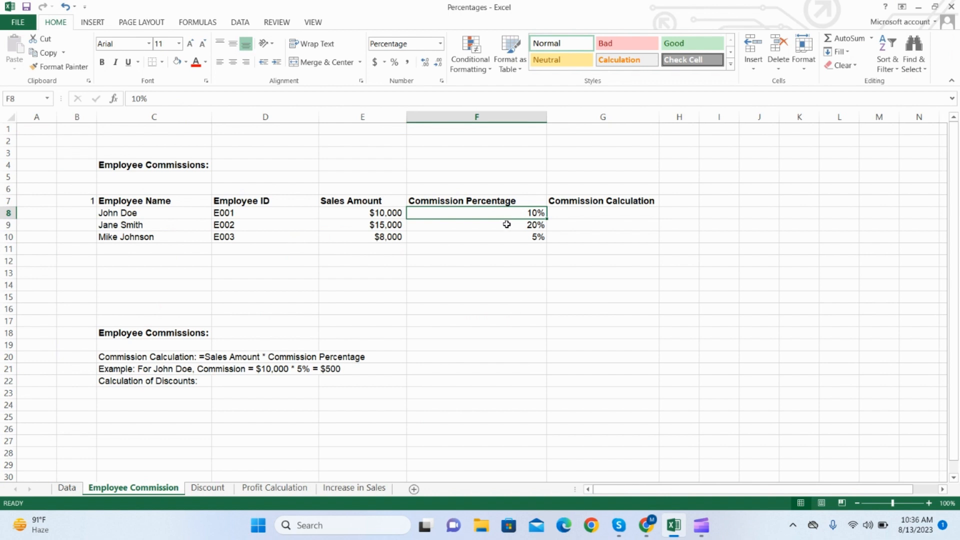
left_click(508, 225)
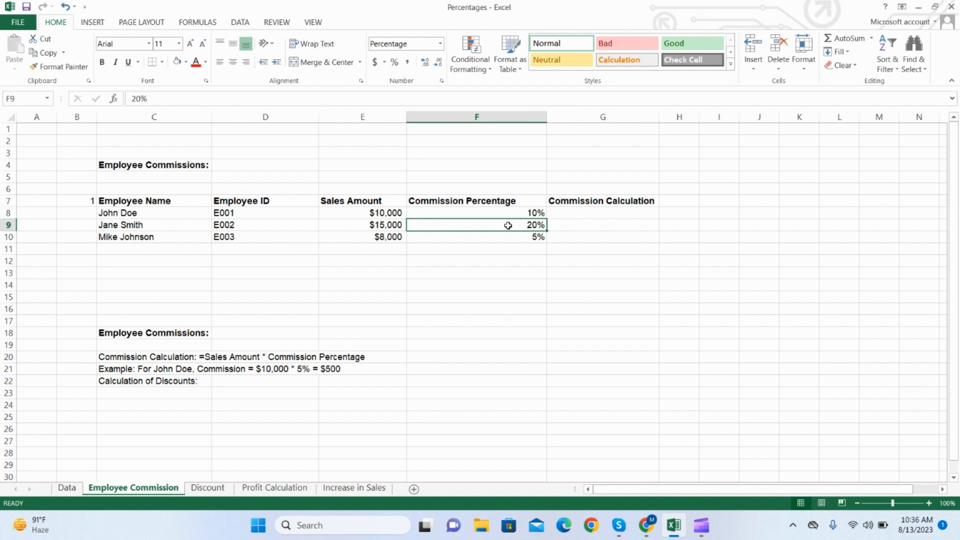
left_click(497, 237)
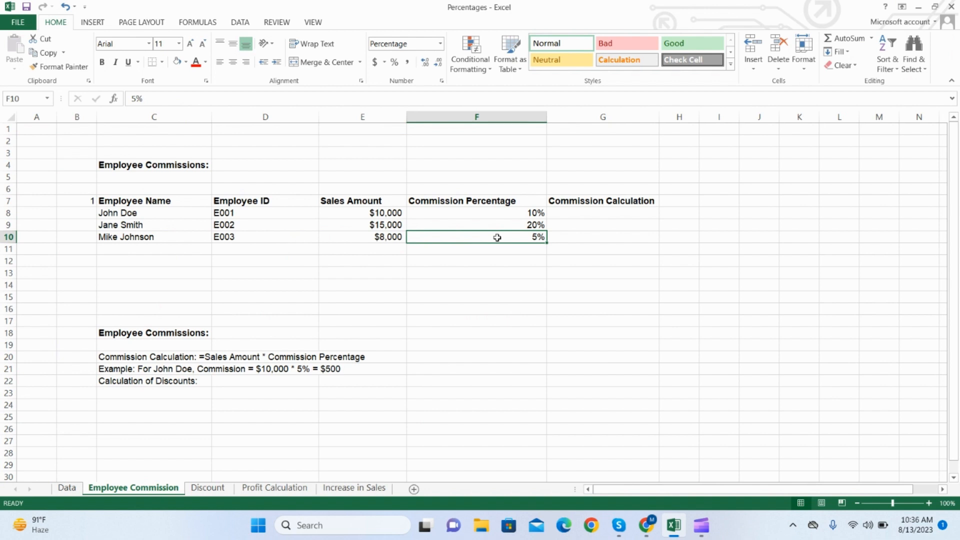
left_click_drag(497, 212, 501, 240)
left_click(467, 287)
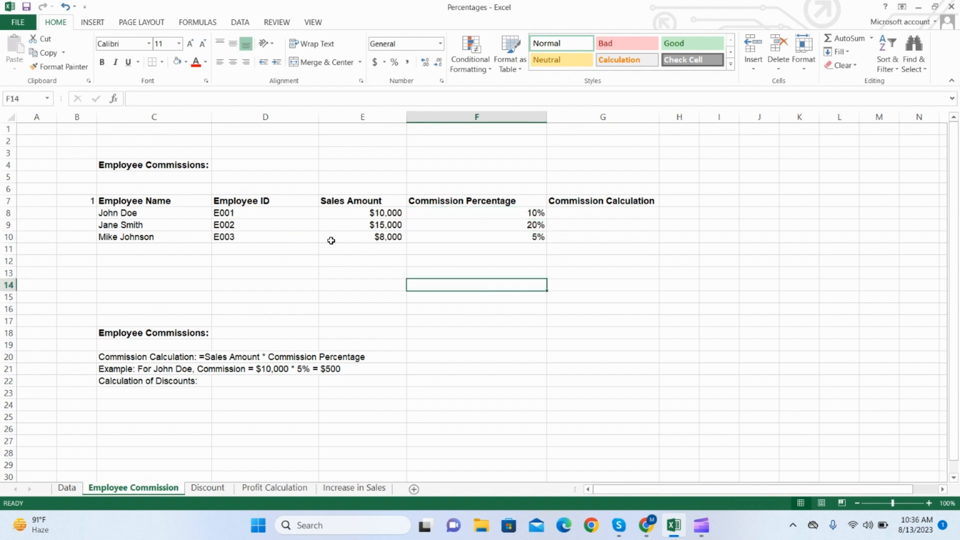
Calculate the first employee's commission in G8 by multiplying sales amount by commission percentage with =E8*F8.
left_click(614, 213)
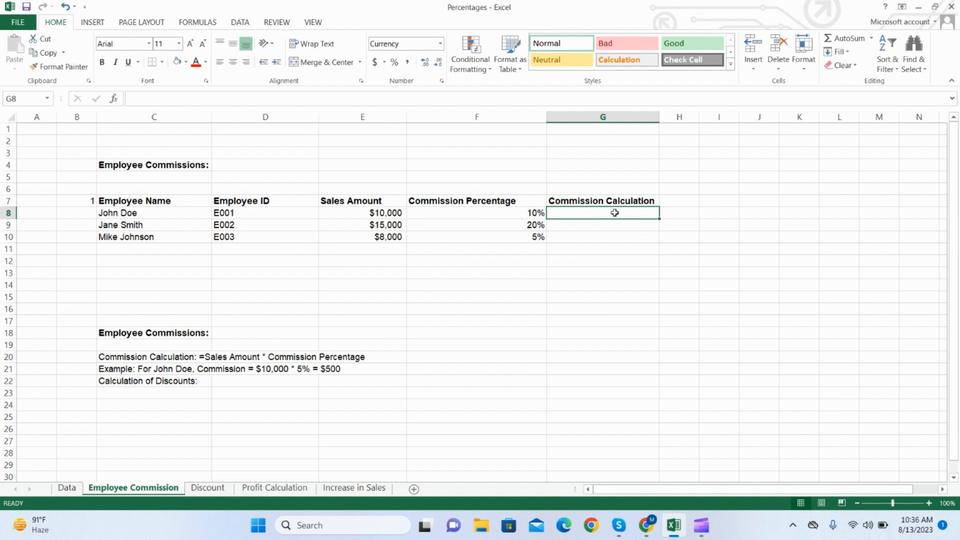
type("=")
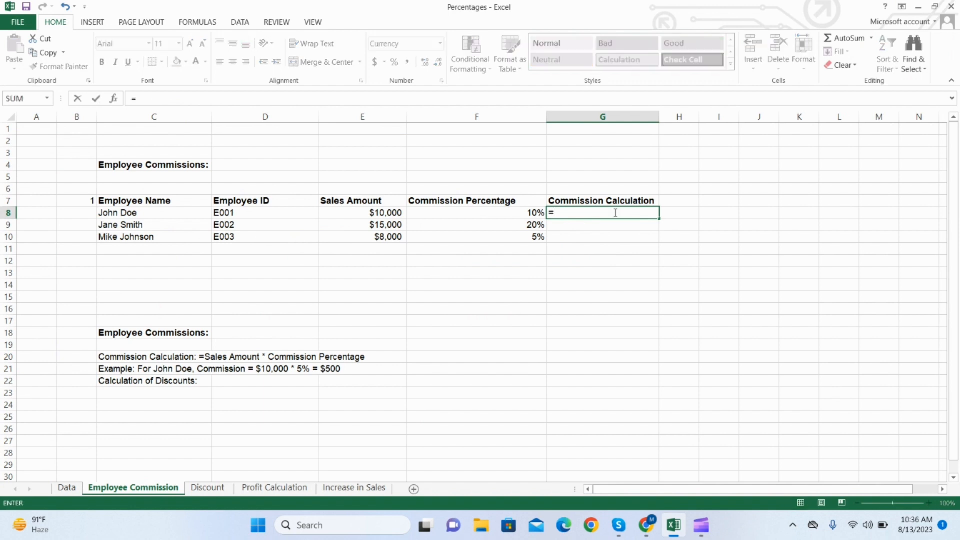
key("Left")
key("Left")
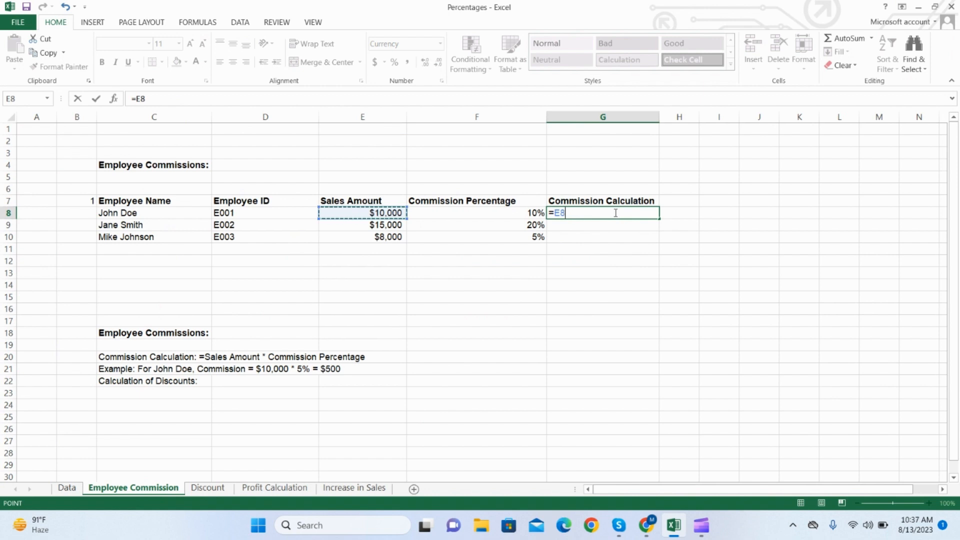
type("*")
key("Left")
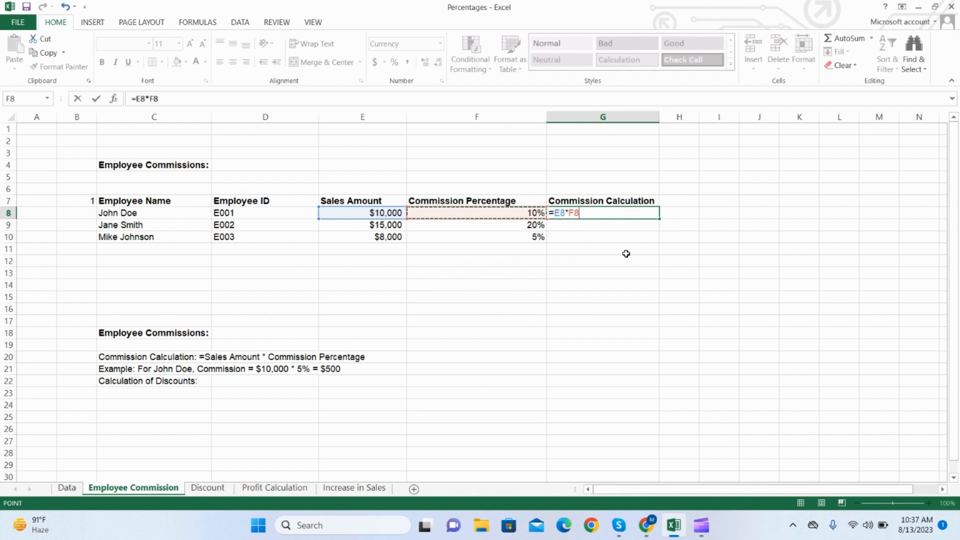
key("Return")
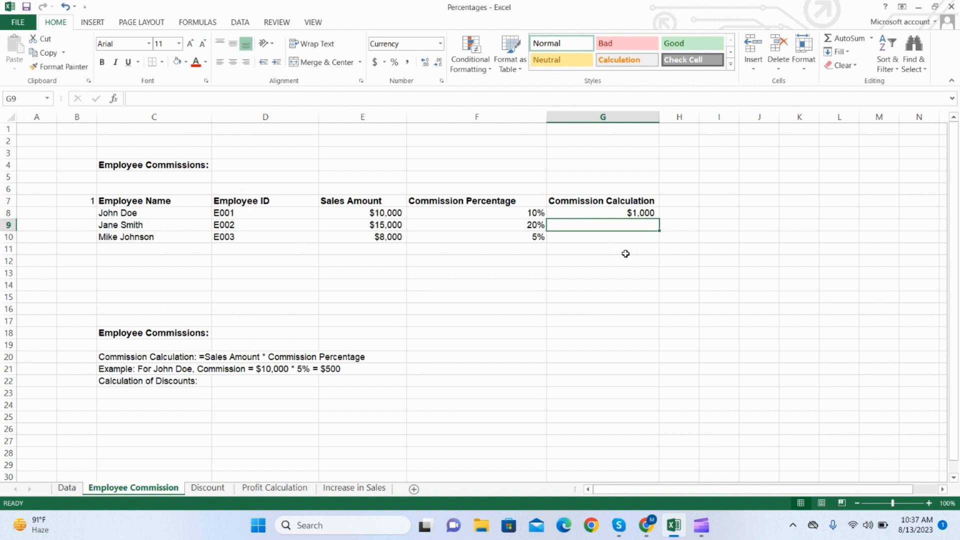
Fill the commission formula from G8 down through G10 for the remaining employees.
left_click(622, 213)
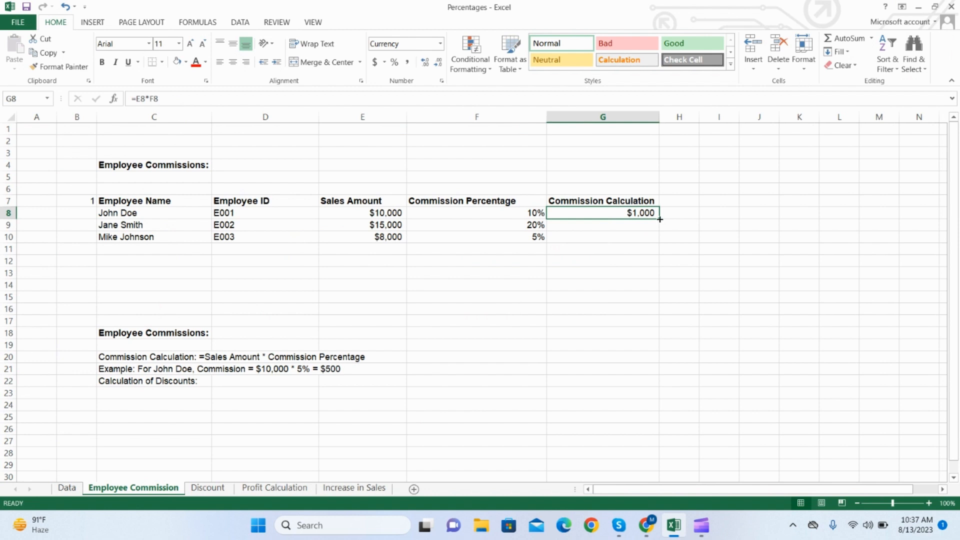
left_click_drag(660, 219, 659, 242)
left_click(619, 282)
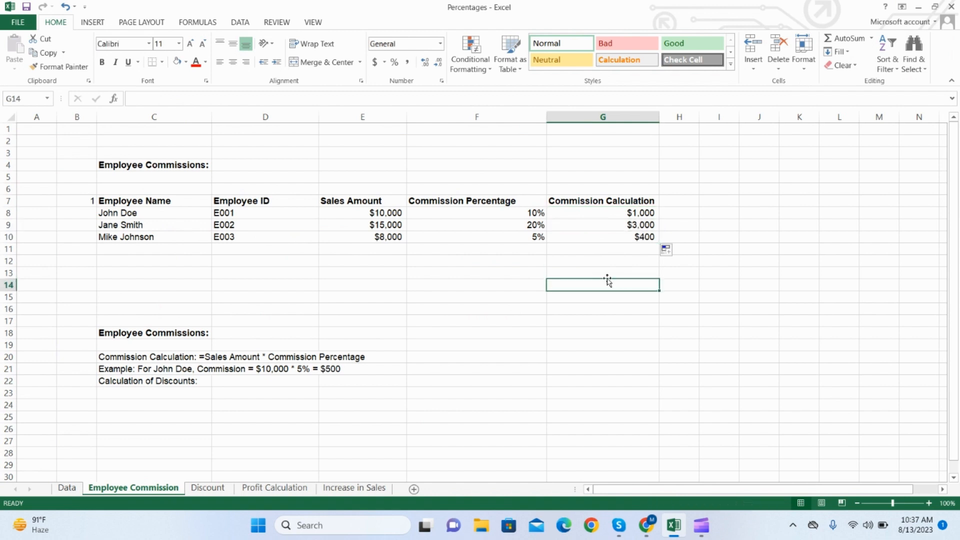
Set the sales amounts in E8, E9 and E10 to 20000, 30000 and 15000.
left_click(380, 213)
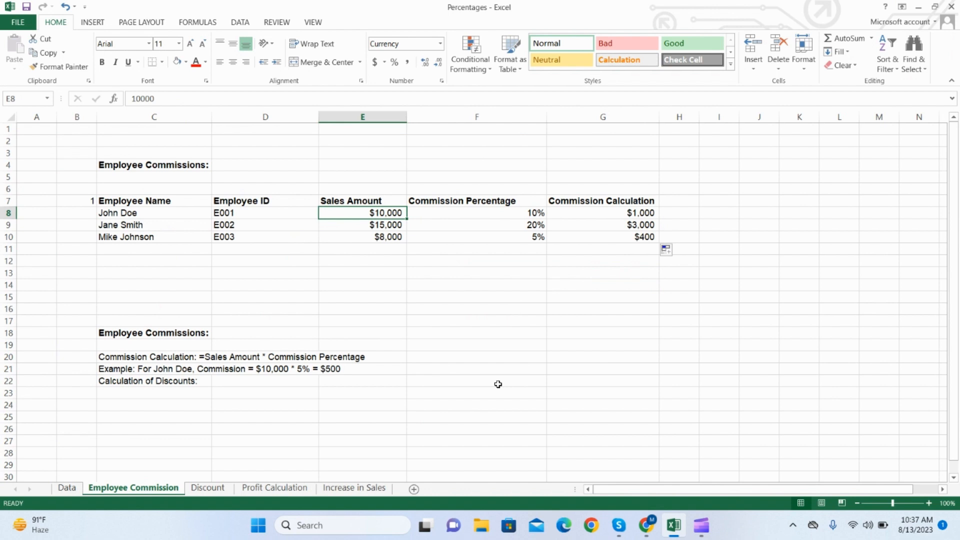
type("20000")
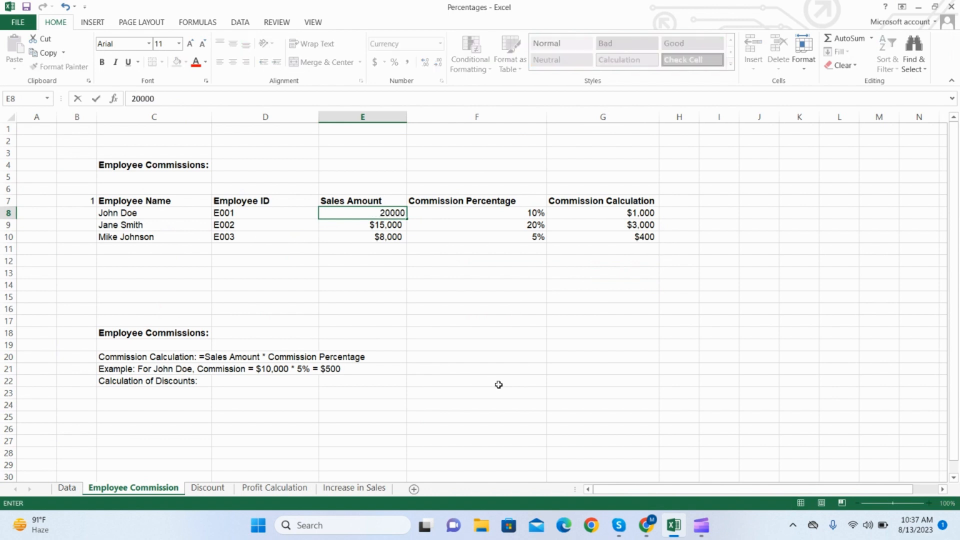
key("Return")
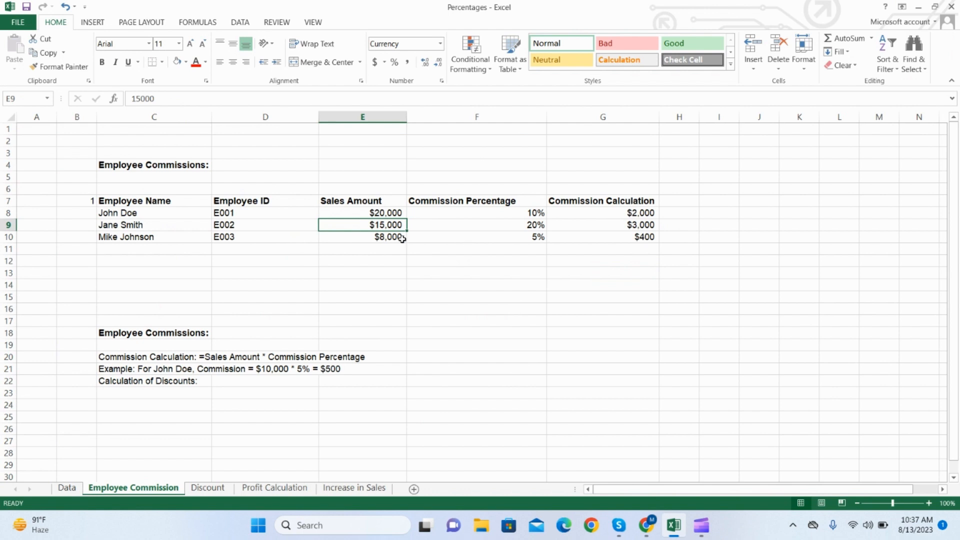
type("30000")
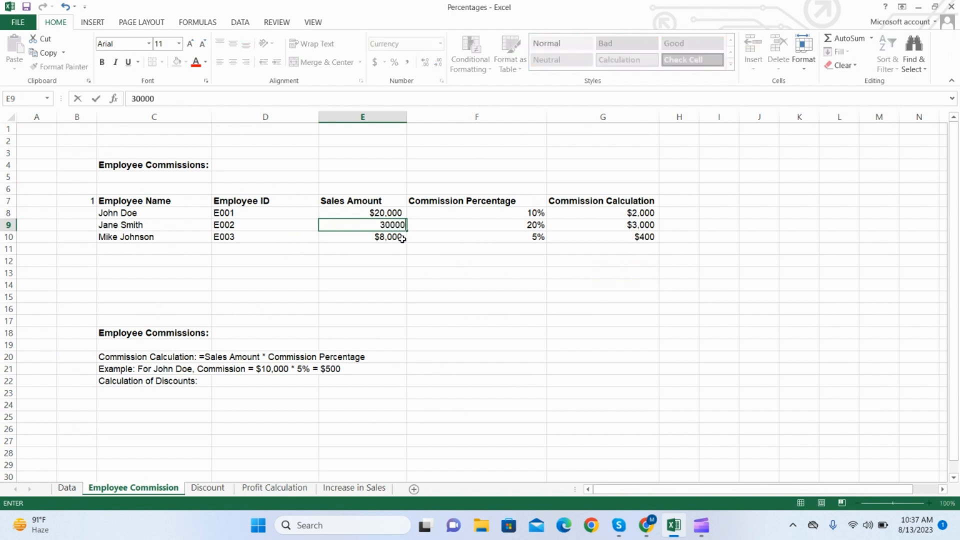
key("Return")
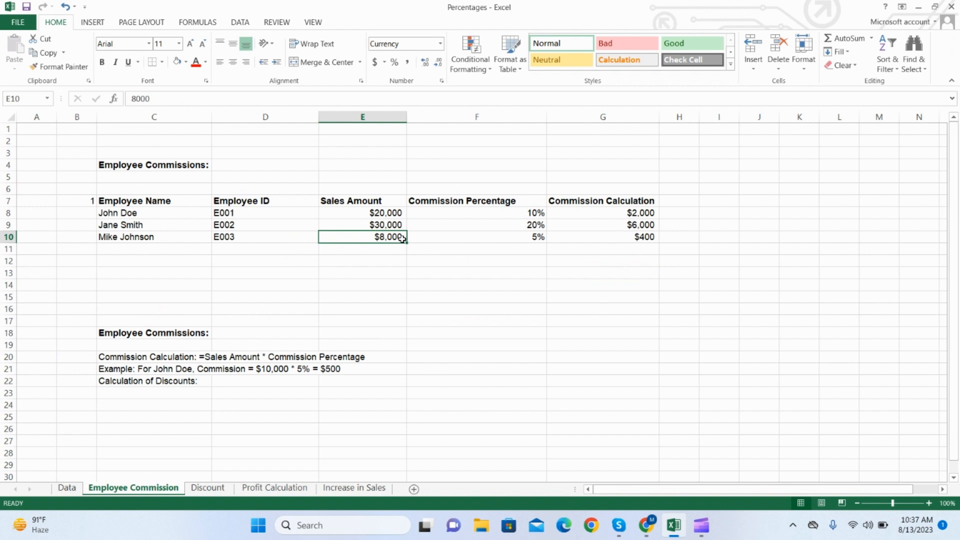
type("15000")
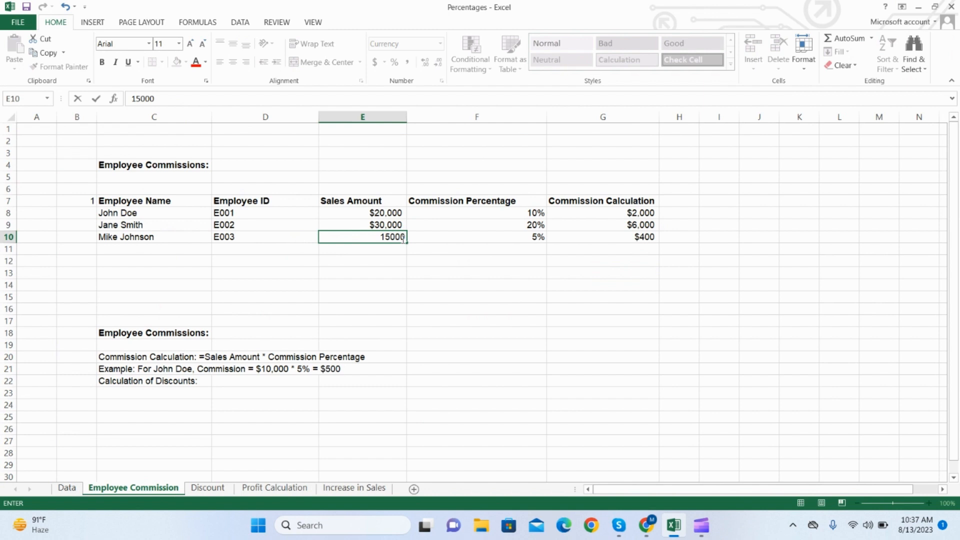
key("Return")
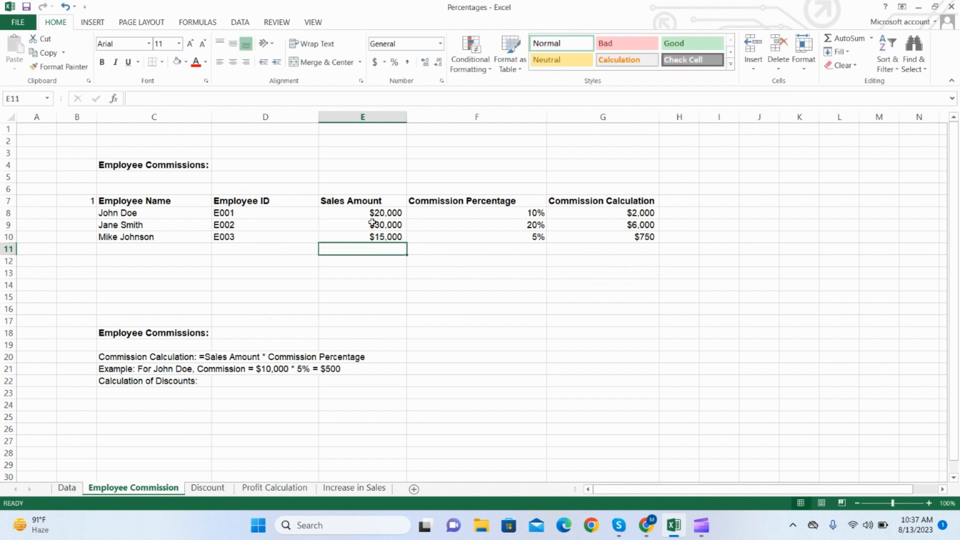
Change the sales amounts in E8:E10 to 30000, 600000 and 200000 respectively.
left_click(392, 212)
type("30000")
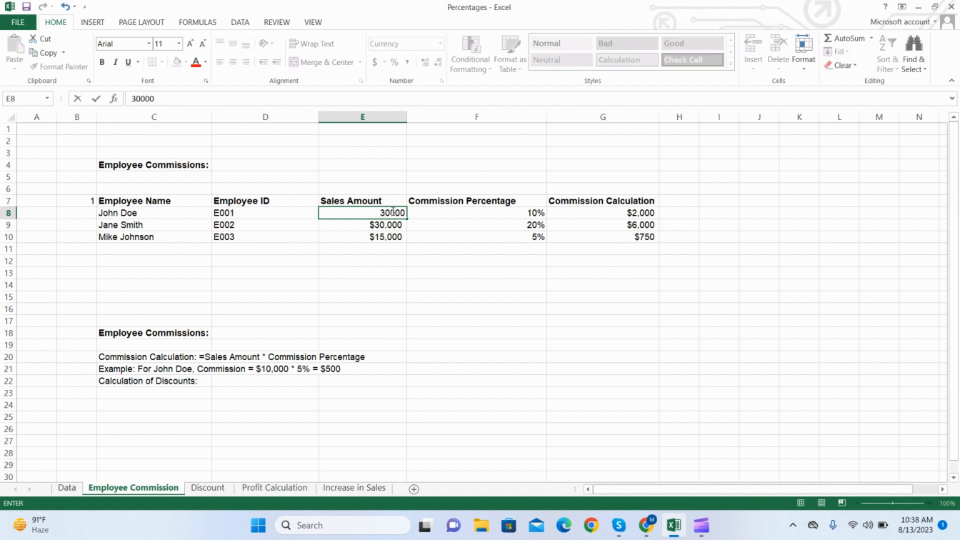
key("Return")
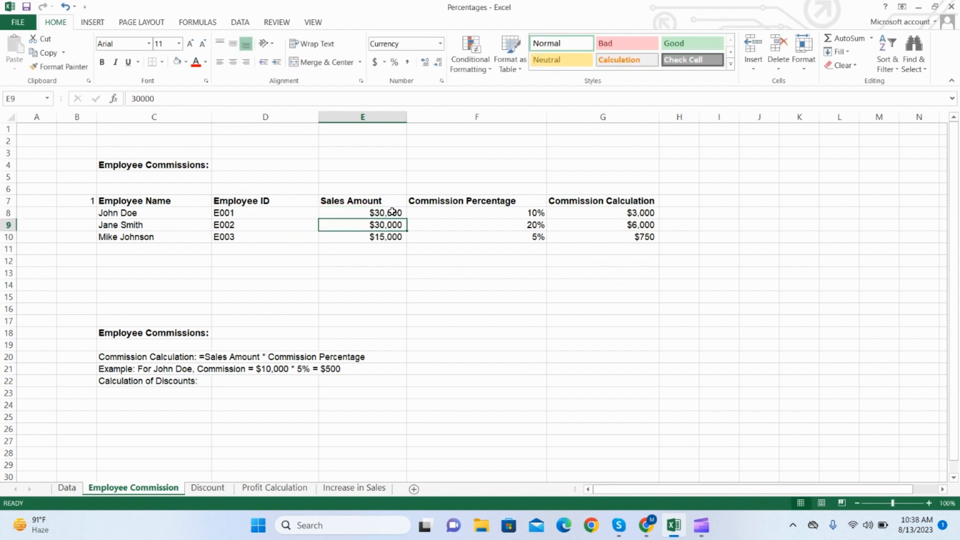
type("600000")
key("Return")
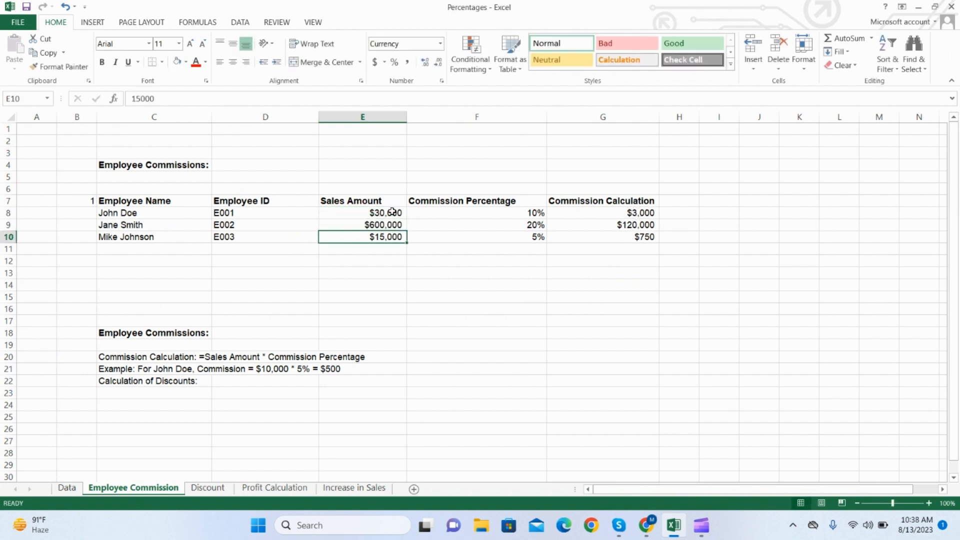
type("200000")
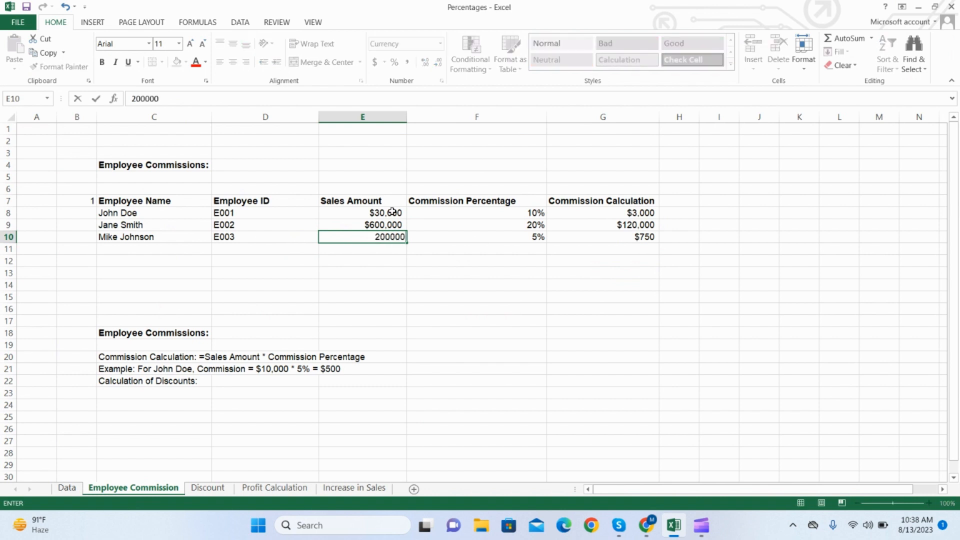
key("Return")
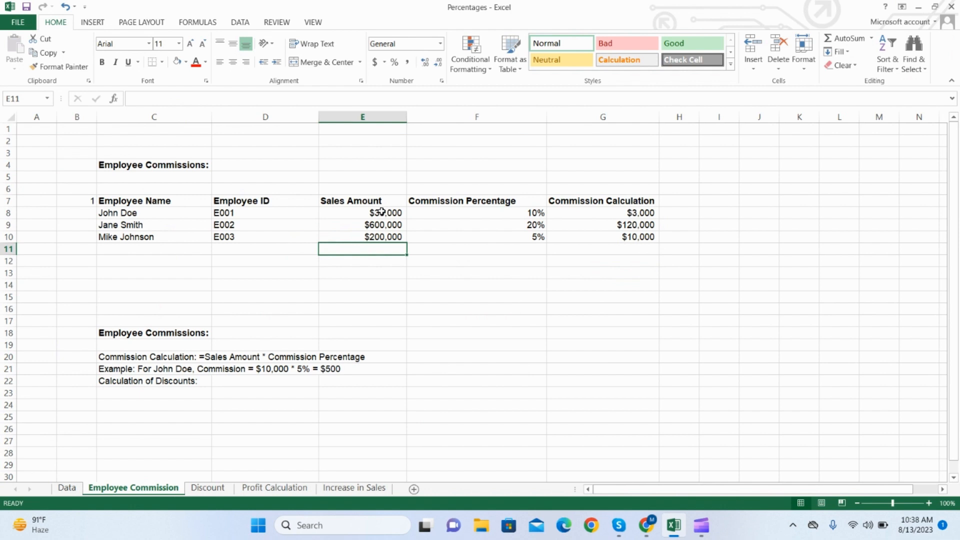
Review the sales amounts in E8:E10, the percentages in F8:F10 and the commission formula in G8.
left_click_drag(381, 212, 378, 240)
left_click_drag(531, 213, 549, 236)
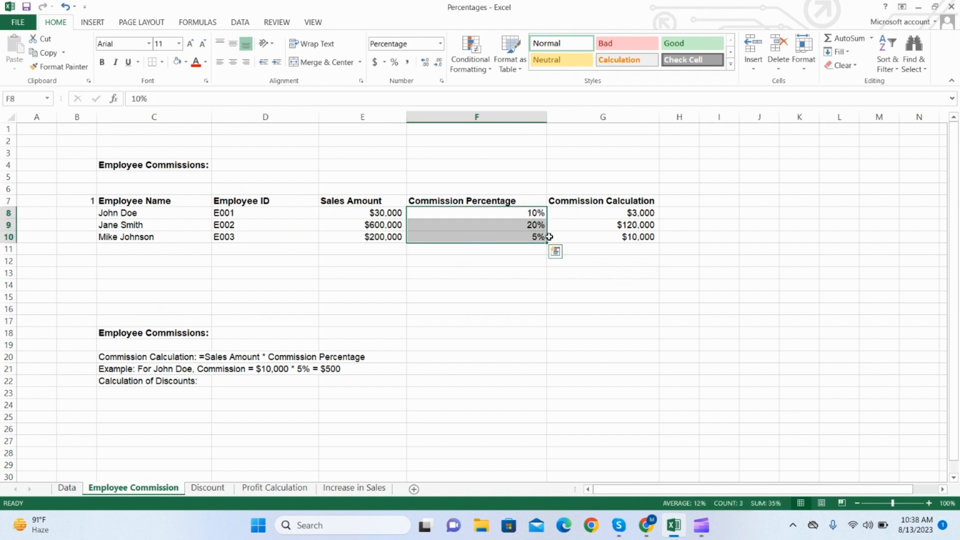
left_click(612, 217)
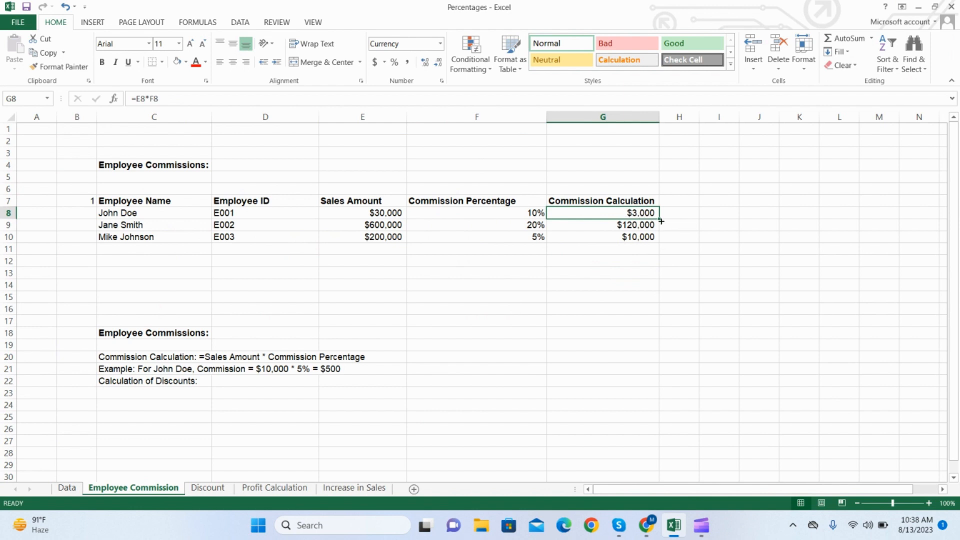
Enter a shared commission rate of 10% in F6 and give that cell an orange fill.
left_click(631, 258)
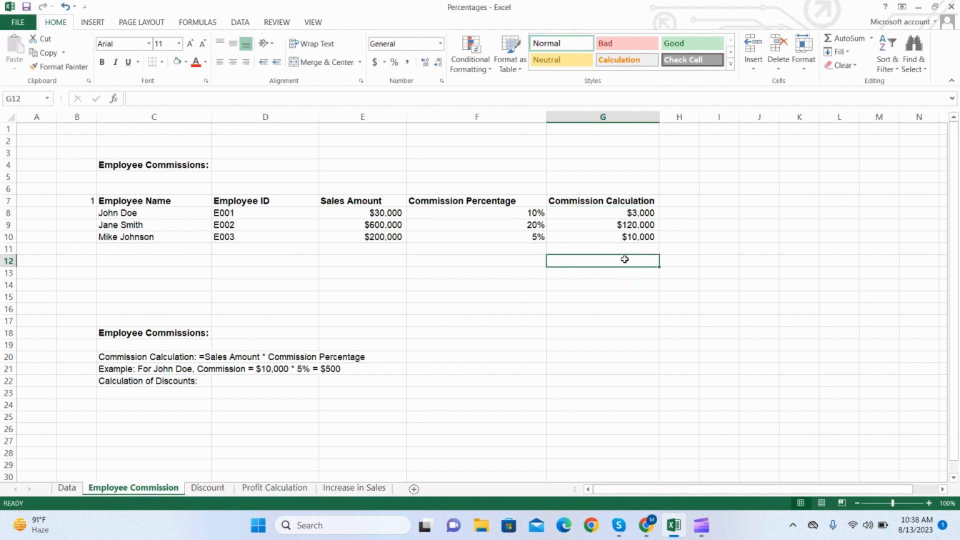
left_click(616, 235)
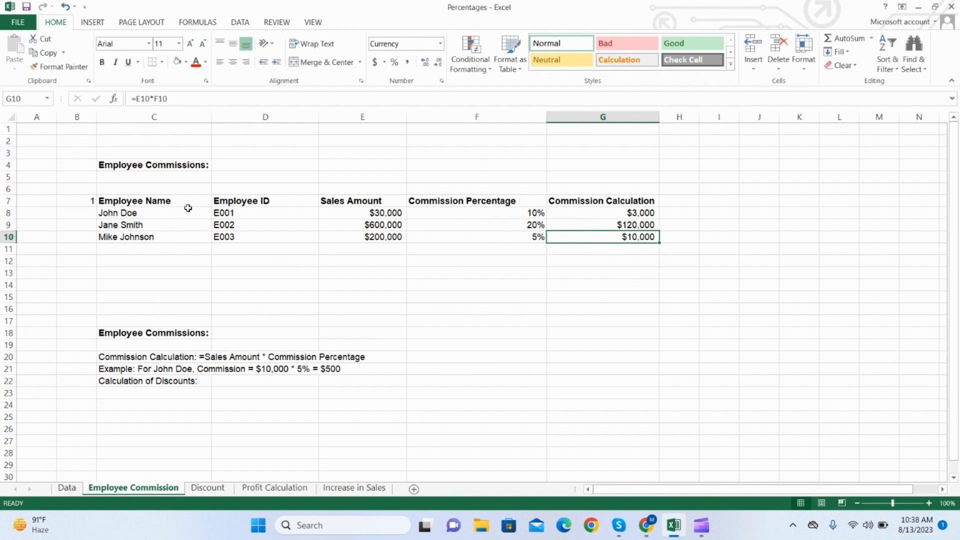
left_click(447, 194)
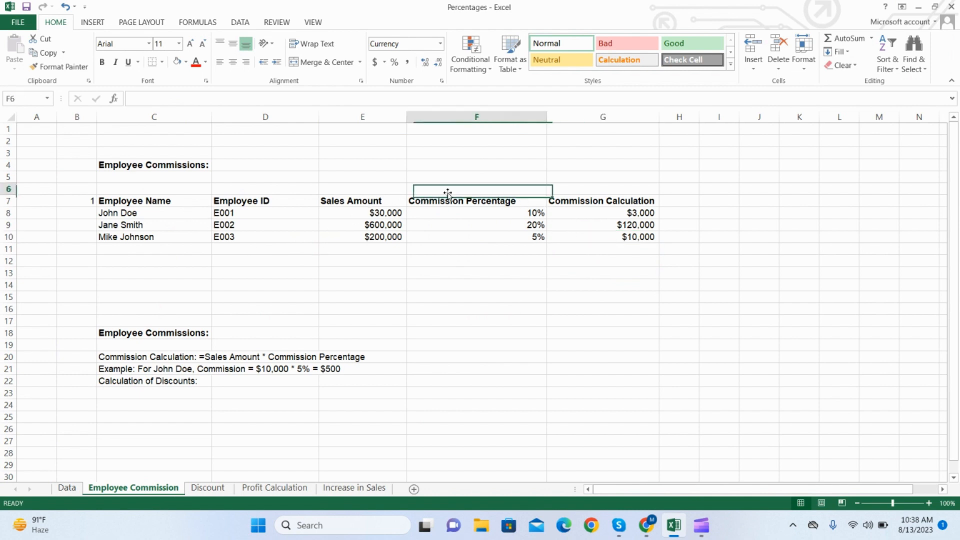
type("10")
key("Return")
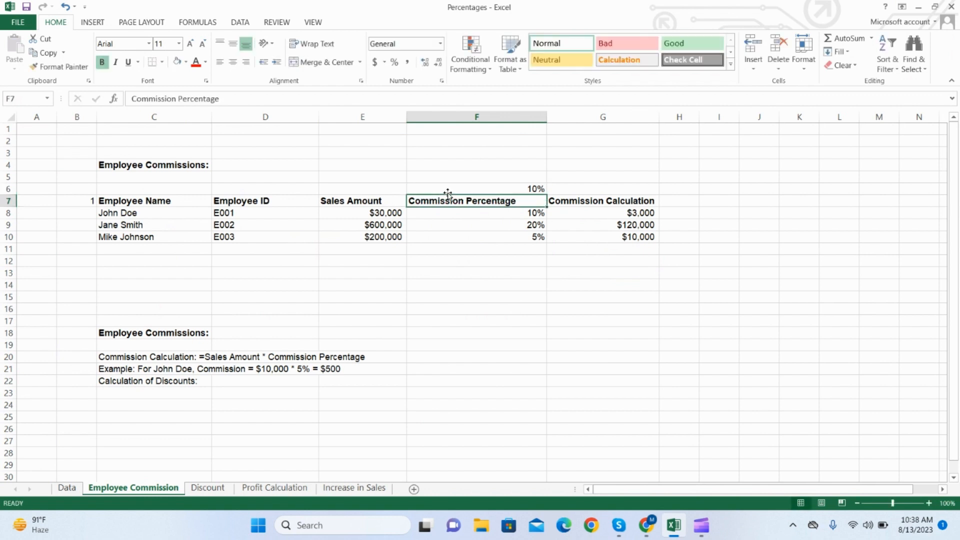
left_click(476, 187)
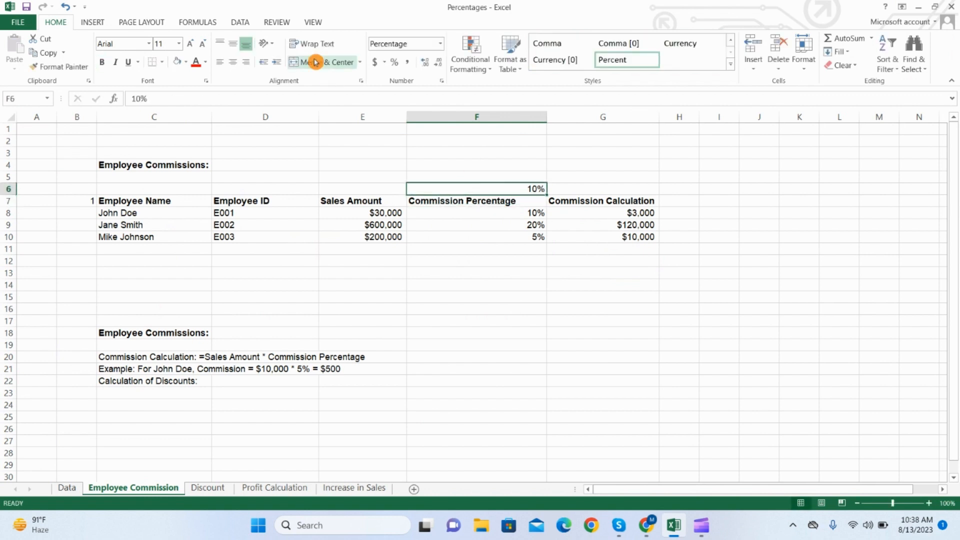
left_click(185, 62)
left_click(226, 89)
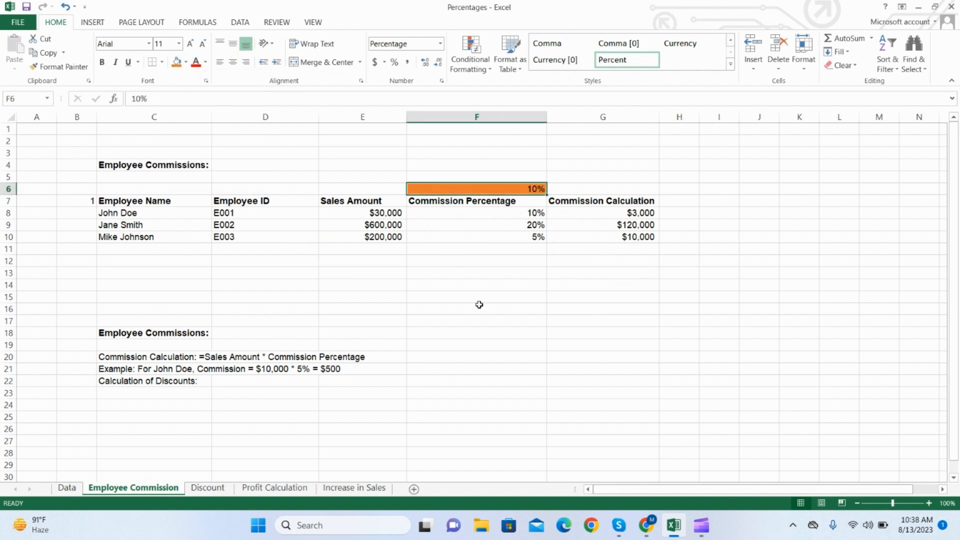
left_click(492, 320)
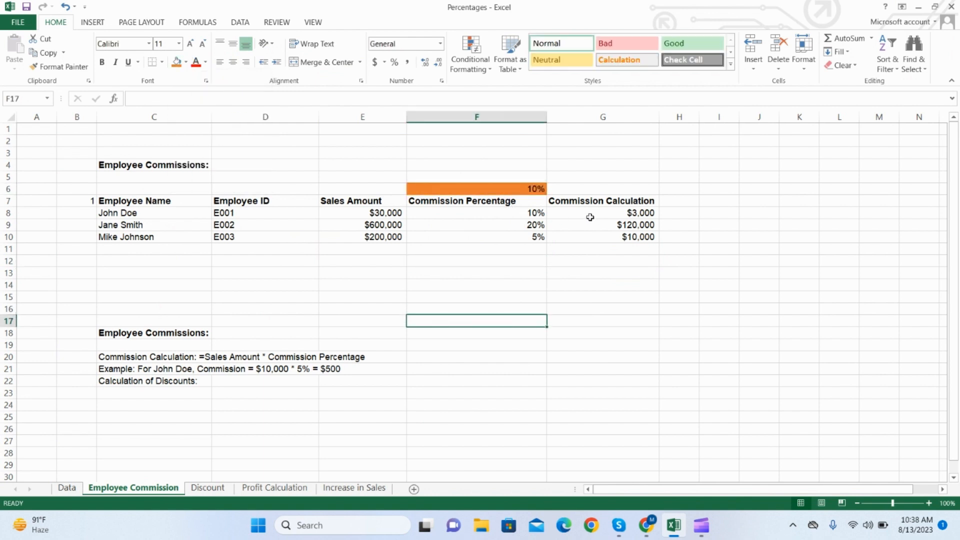
Replace the commission formula in G8 with =E8*F6 and fill it down through G10.
left_click(626, 215)
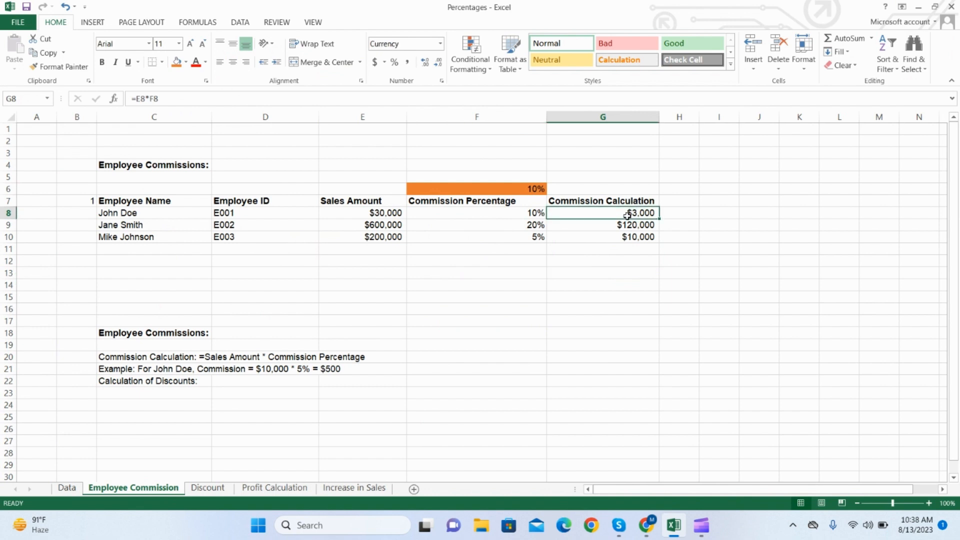
double_click(628, 216)
key("BackSpace")
key("BackSpace")
key("BackSpace")
key("BackSpace")
key("BackSpace")
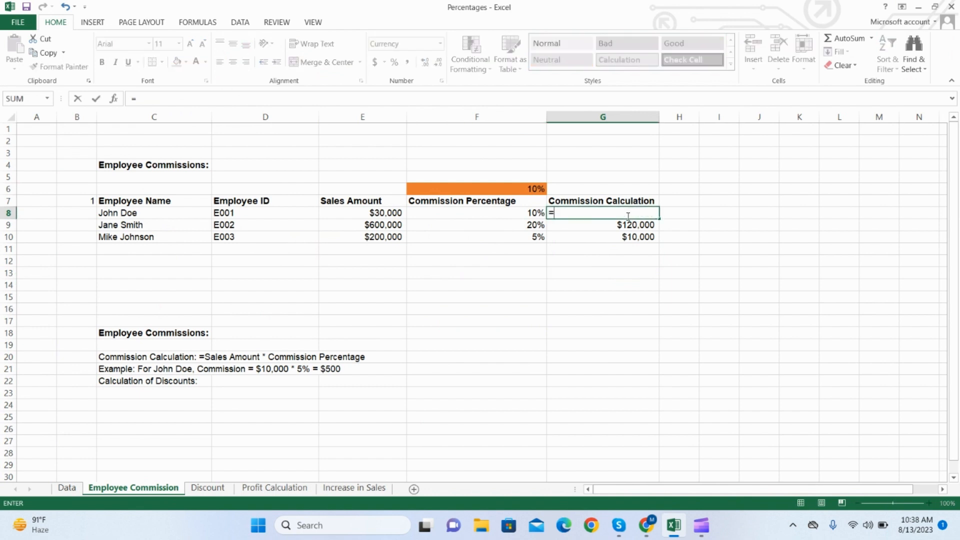
key("Left")
key("Left")
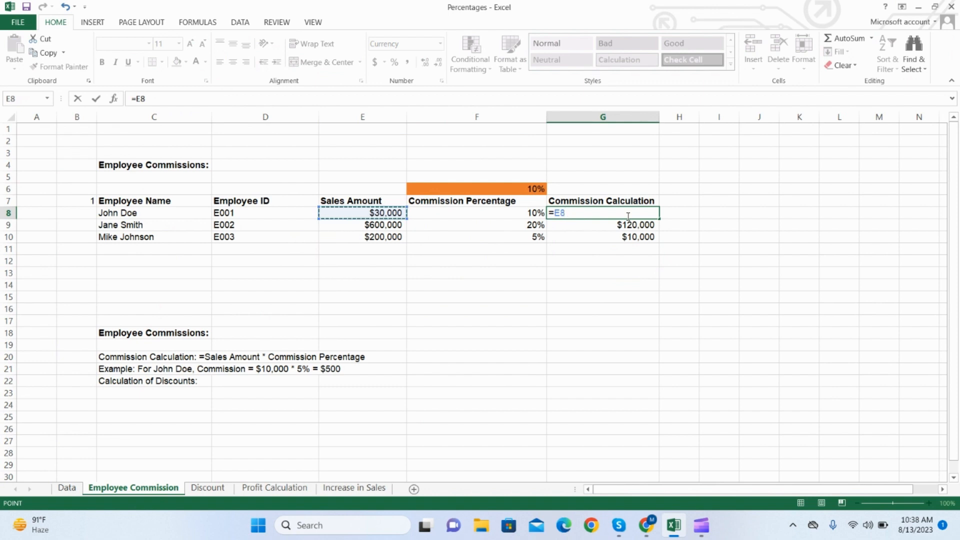
type("*")
left_click(536, 188)
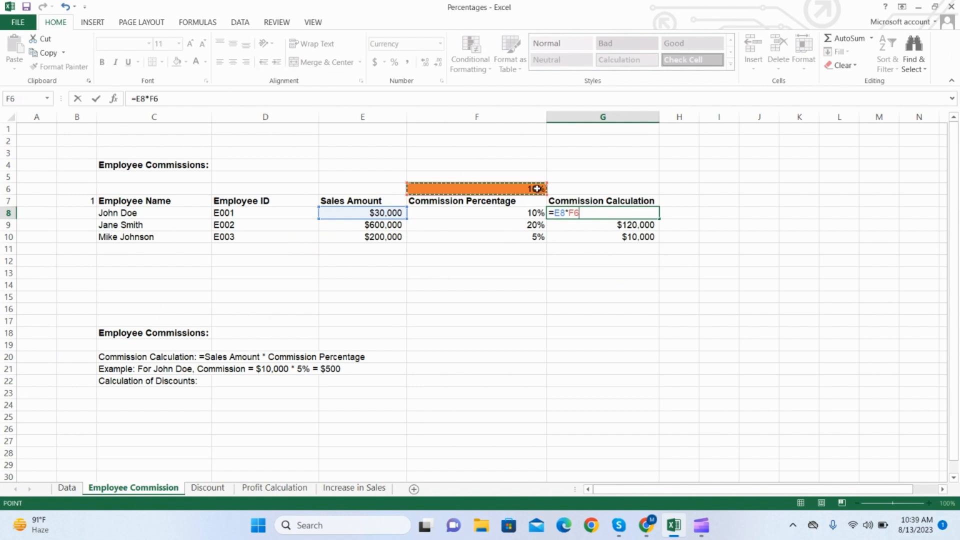
key("Return")
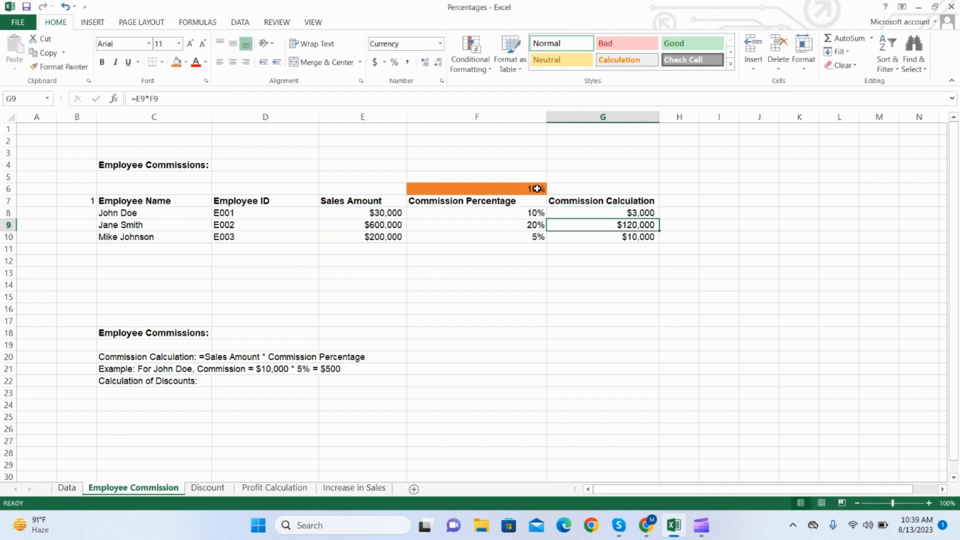
left_click(629, 212)
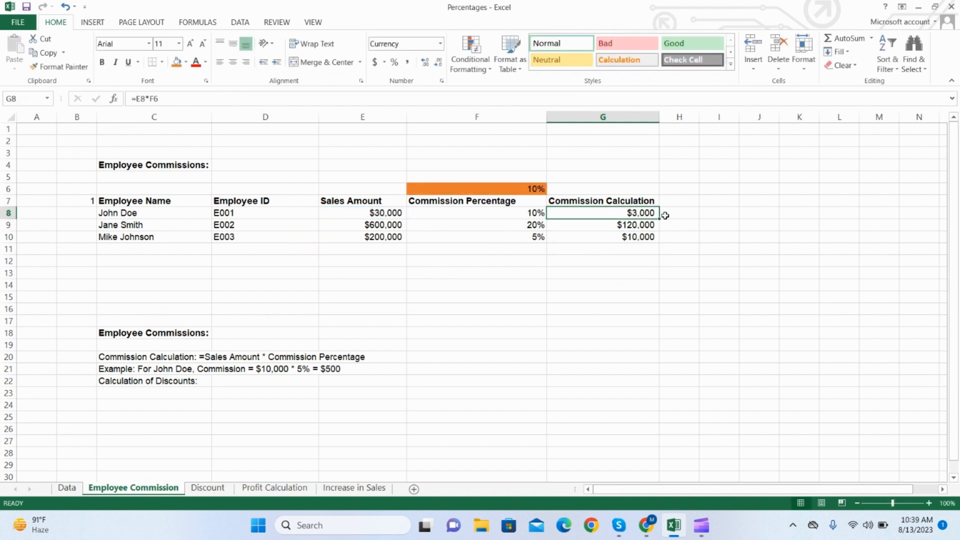
left_click_drag(660, 218, 661, 243)
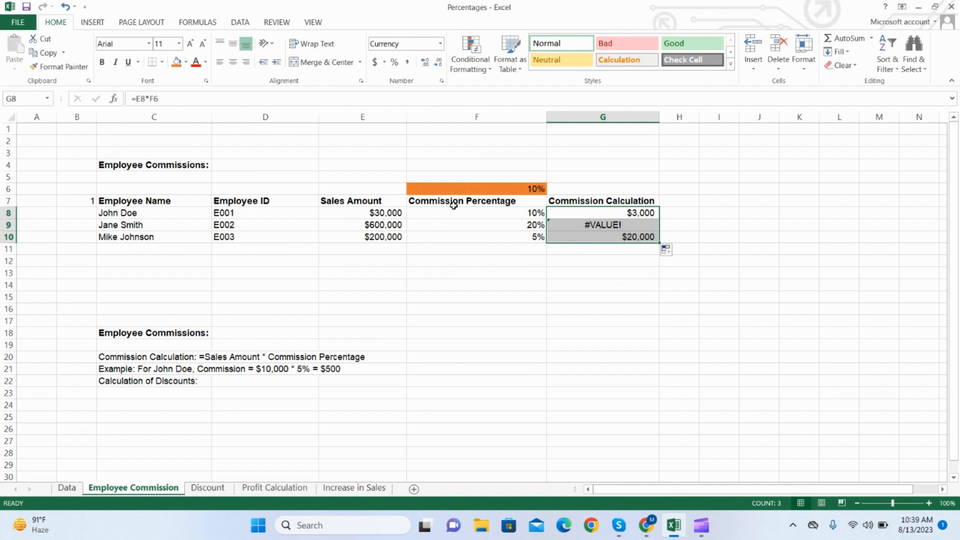
Examine the filled commission formulas in G8 and G10 against the sales amounts and the rate cells F6 to F8.
left_click(469, 201)
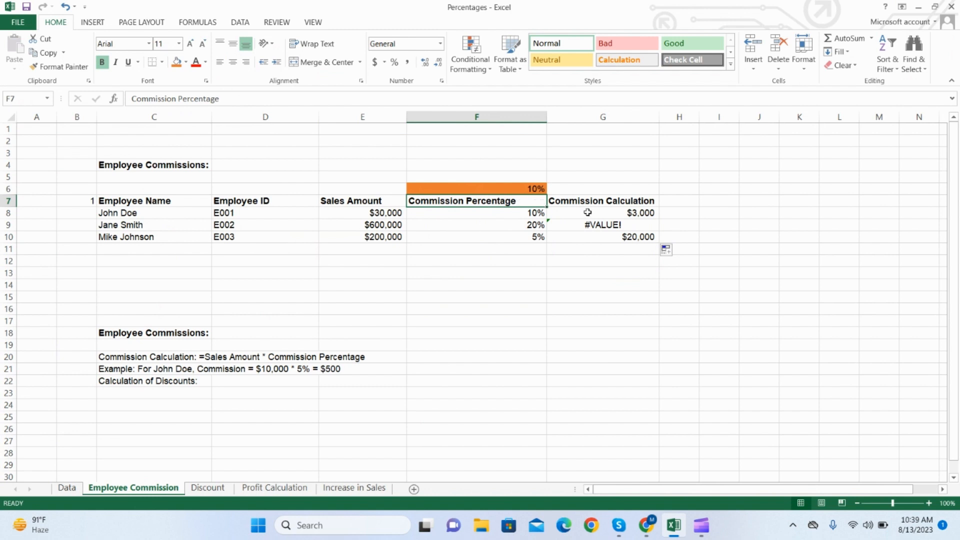
left_click(384, 237)
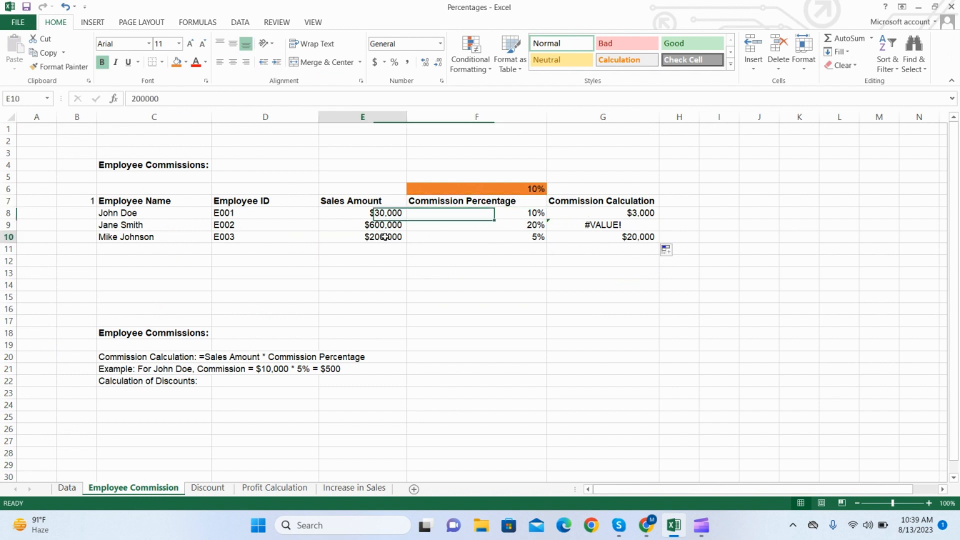
left_click(482, 212)
left_click(587, 240)
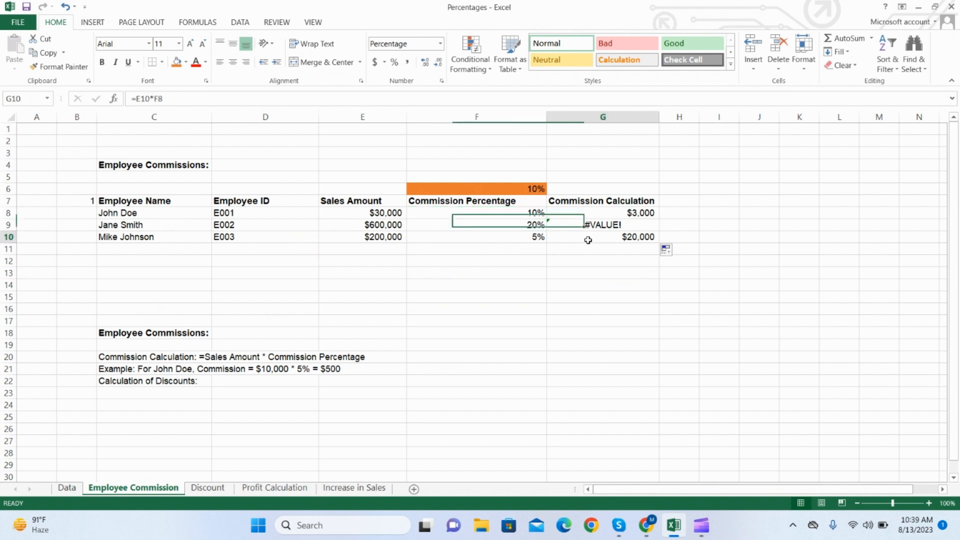
left_click(604, 210)
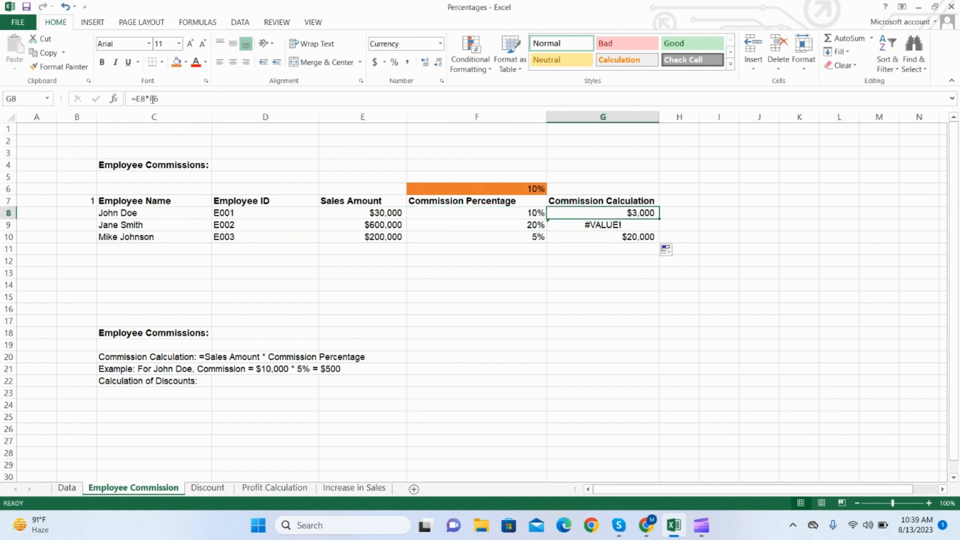
left_click(519, 189)
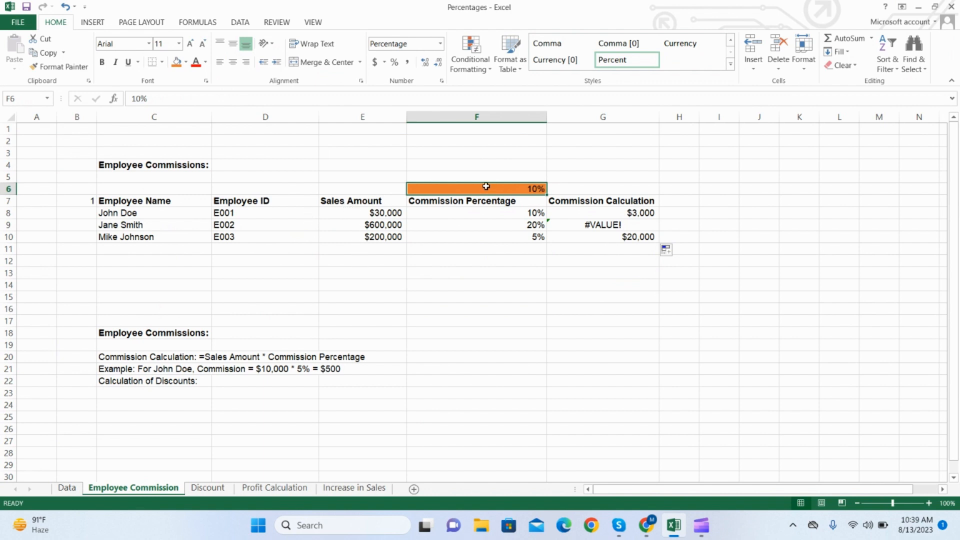
left_click(606, 212)
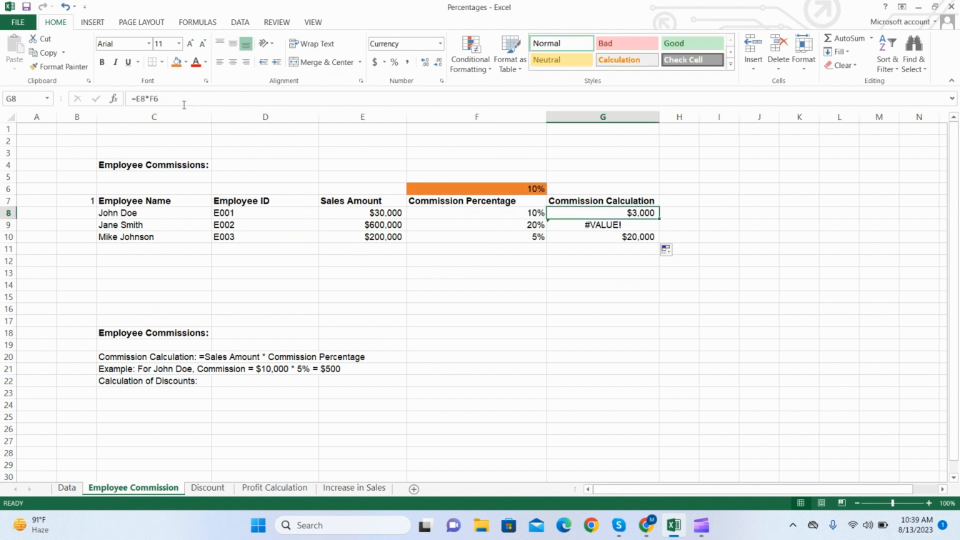
left_click(444, 189)
left_click(598, 215)
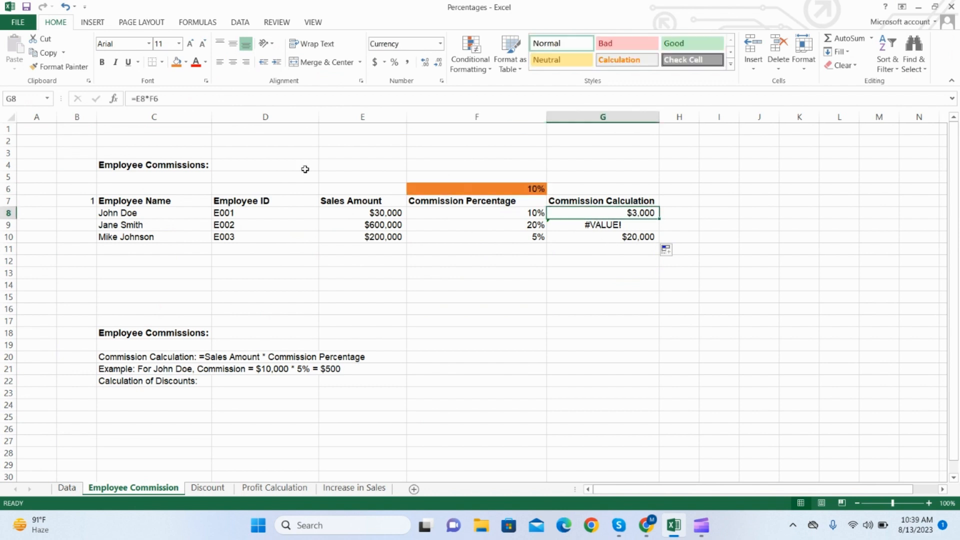
Make the rate reference in G8 absolute so that the formula reads =E8*$F$6.
left_click(156, 98)
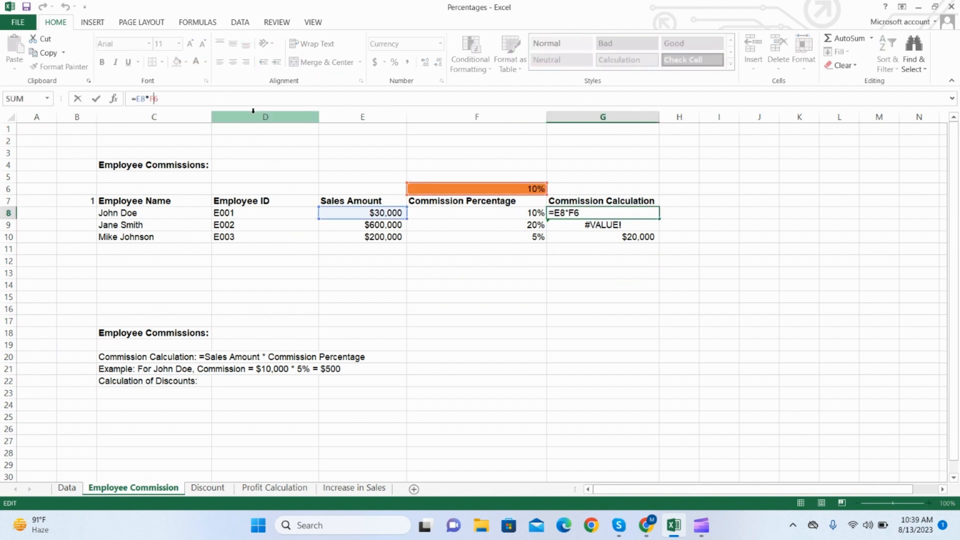
type("$")
key("Left")
key("Left")
type("$")
key("Return")
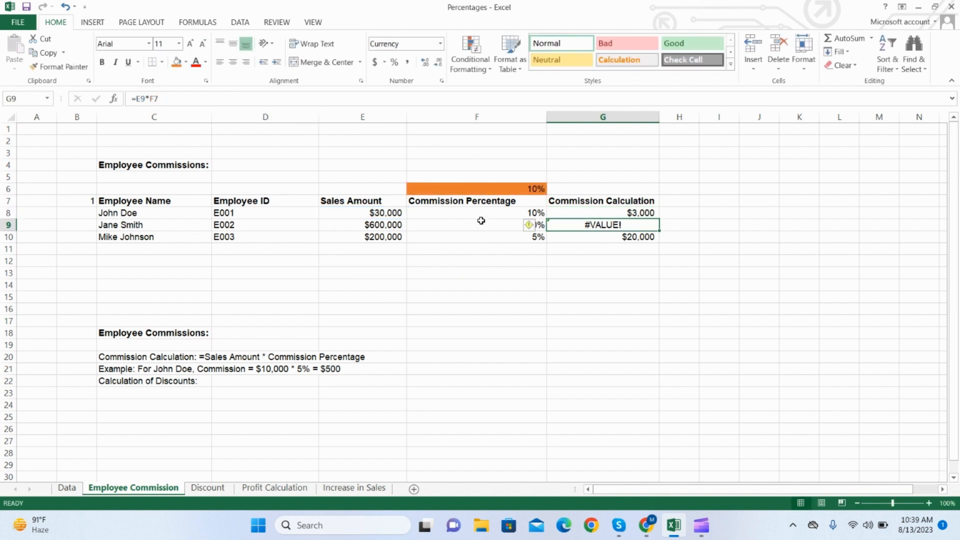
Fill the absolute-reference commission formula from G8 down through G10.
left_click(613, 212)
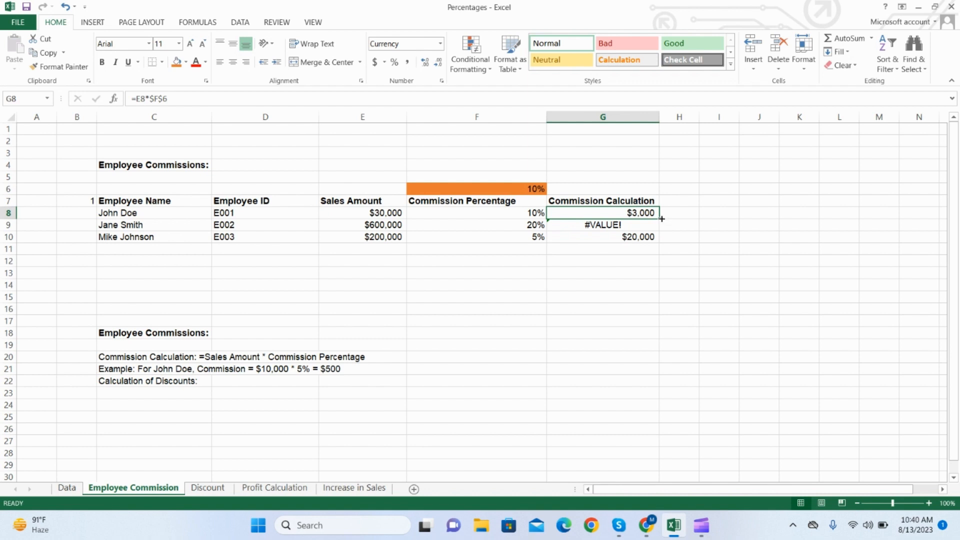
double_click(660, 218)
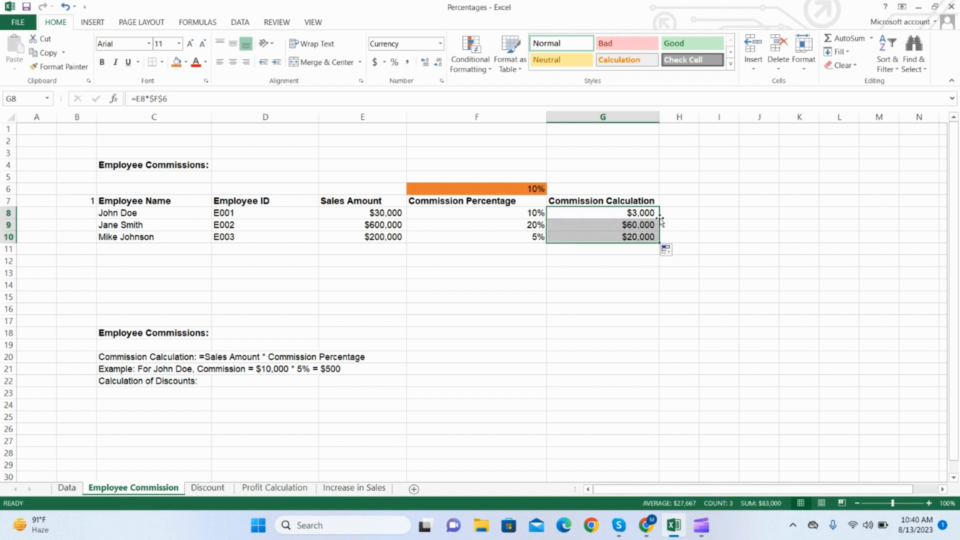
left_click(602, 249)
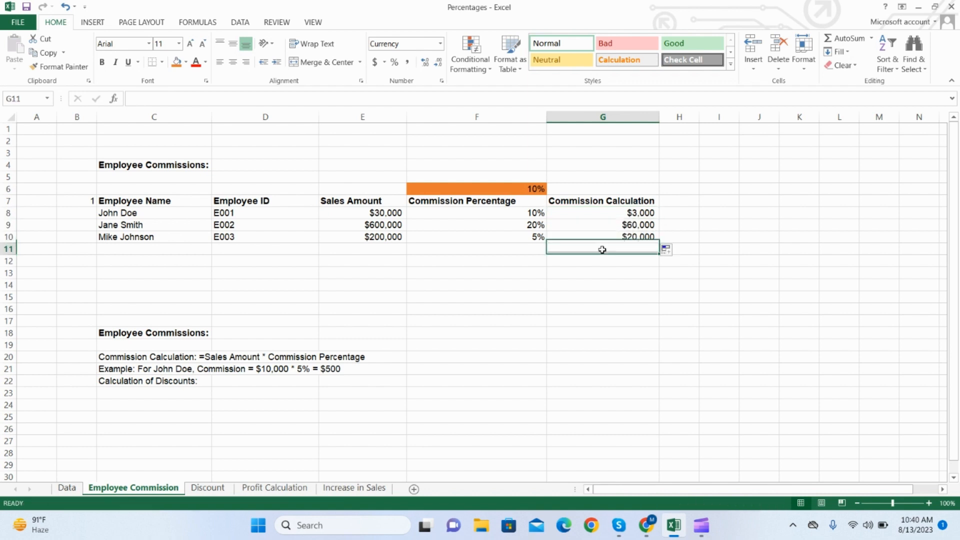
Add a fourth employee in row 11 with the employee's name, the employee ID and a sales amount of 30000.
left_click(117, 247)
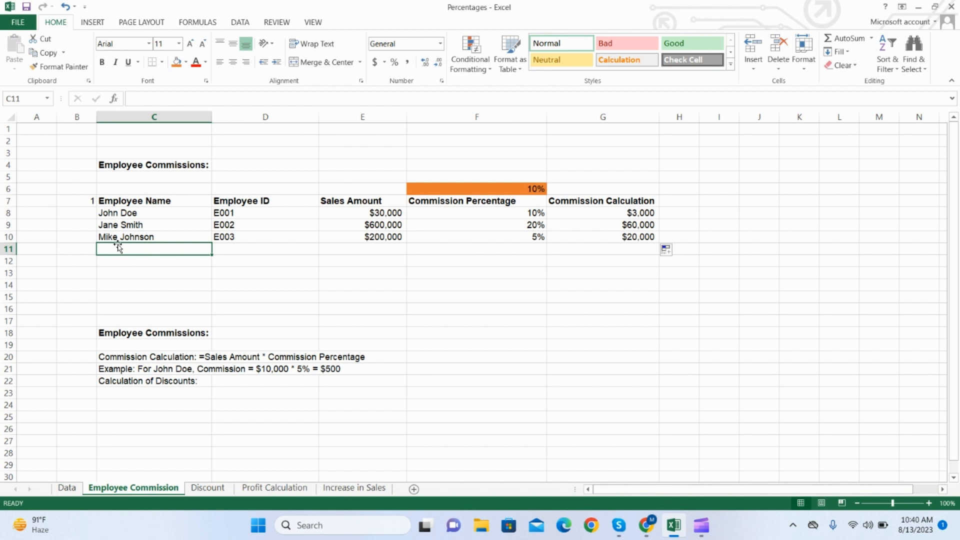
type("Layaly")
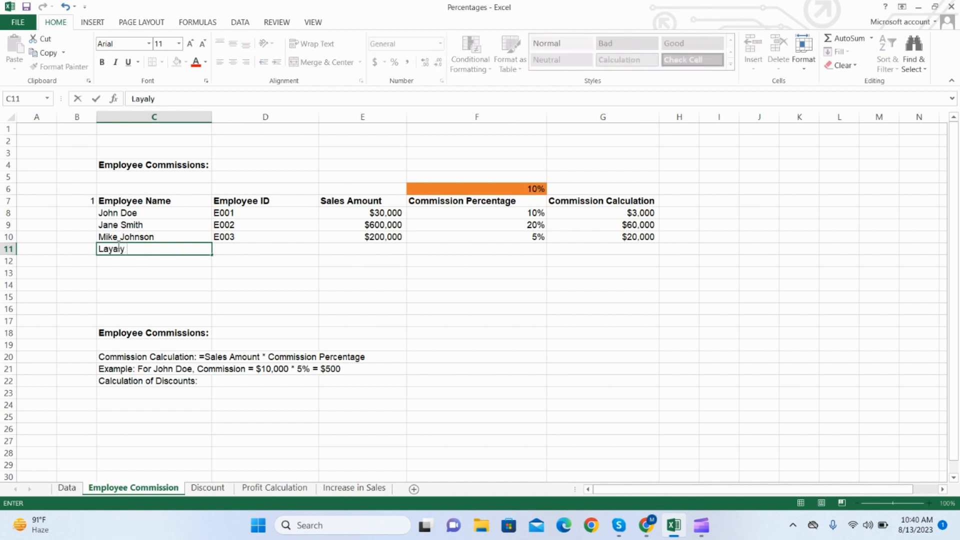
key("Tab")
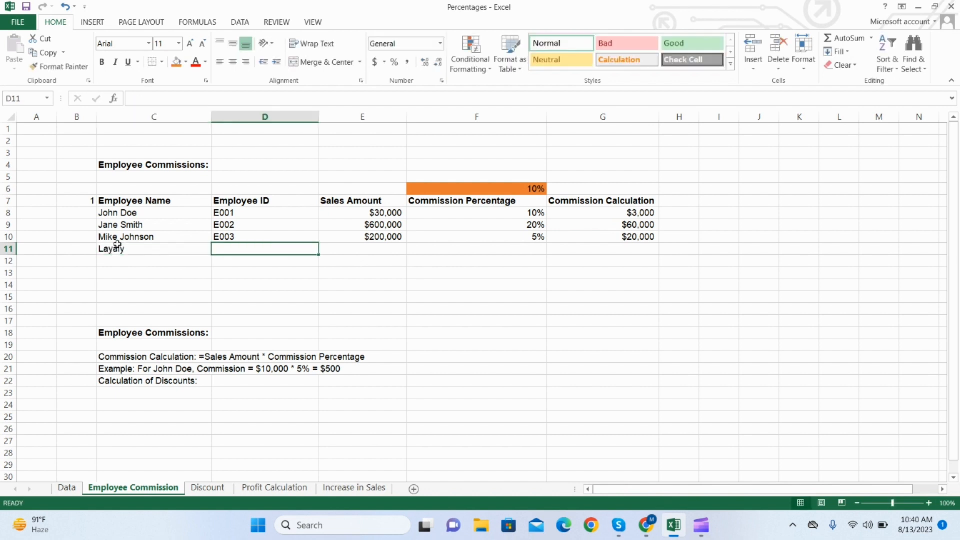
type("E004")
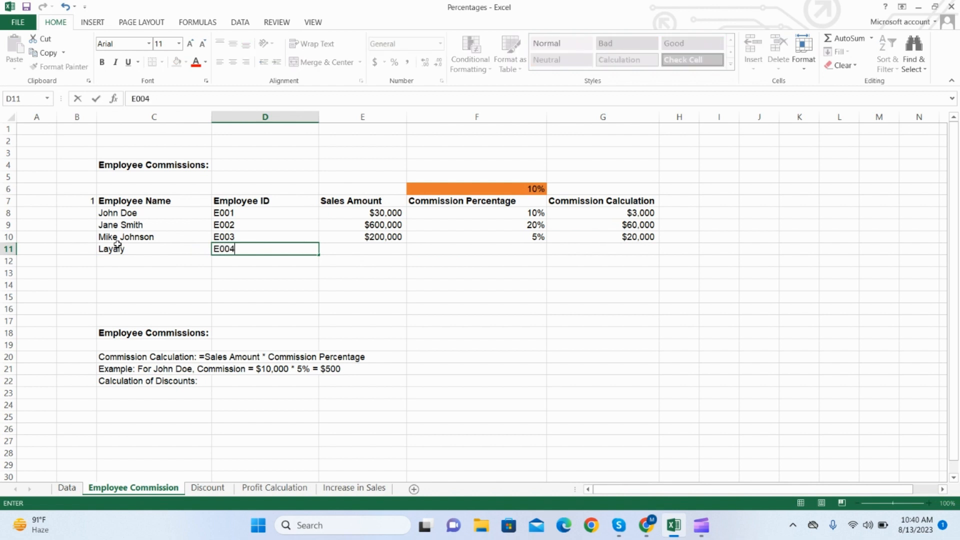
key("Tab")
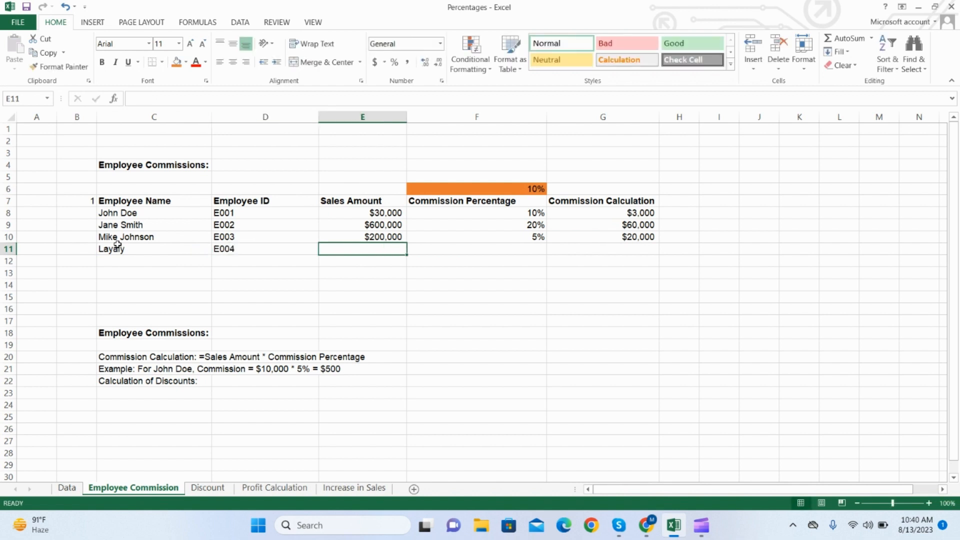
type("30000")
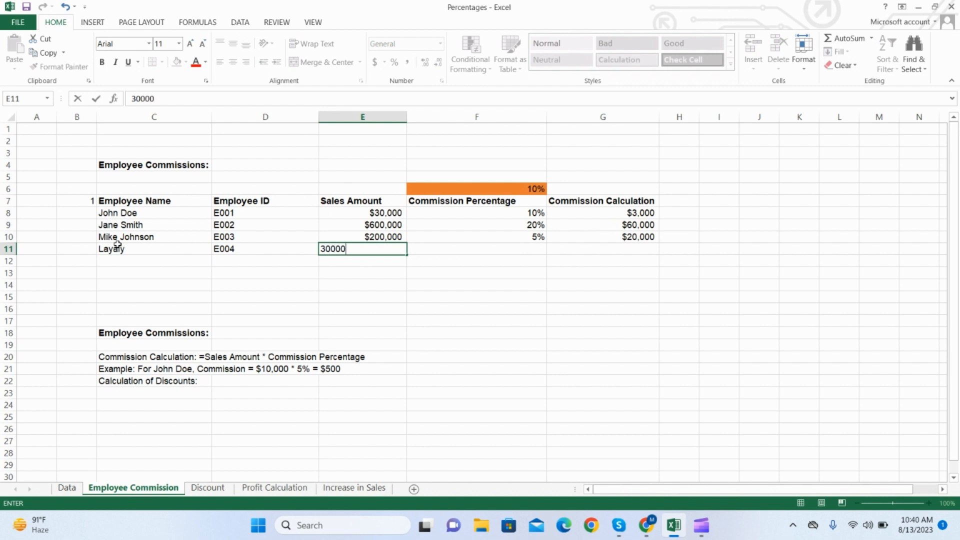
key("Return")
Apply the dollar Accounting number format to the new sales amount in E11.
key("Up")
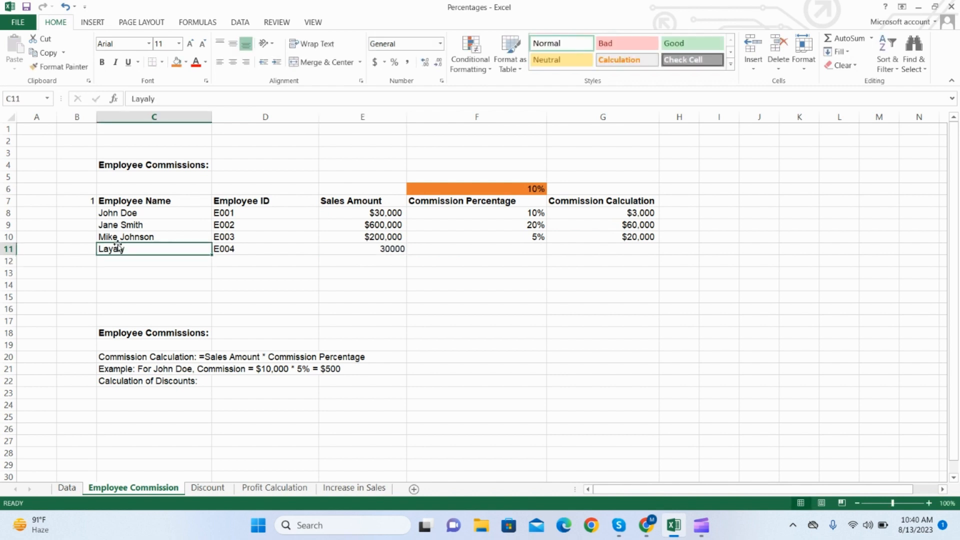
key("Right")
key("Right")
key("Right")
key("Left")
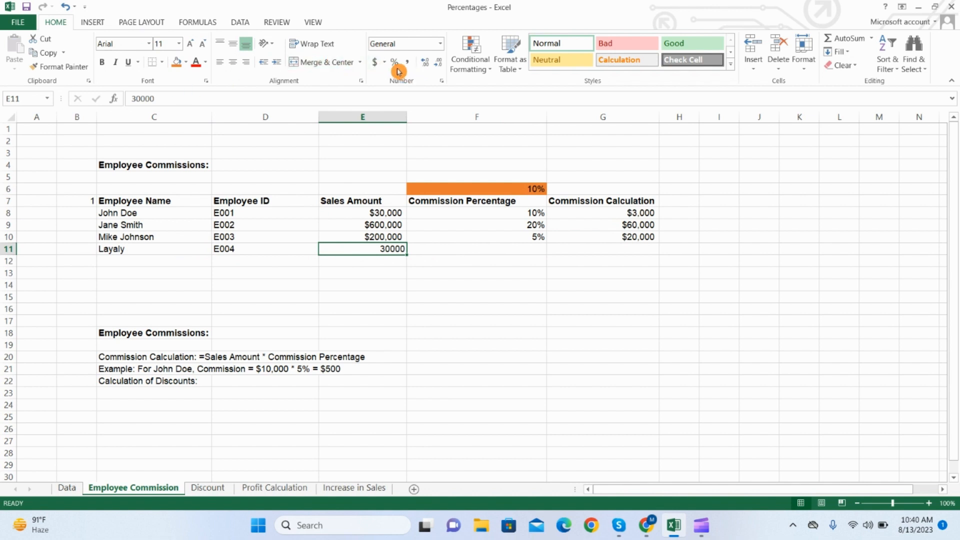
left_click(374, 62)
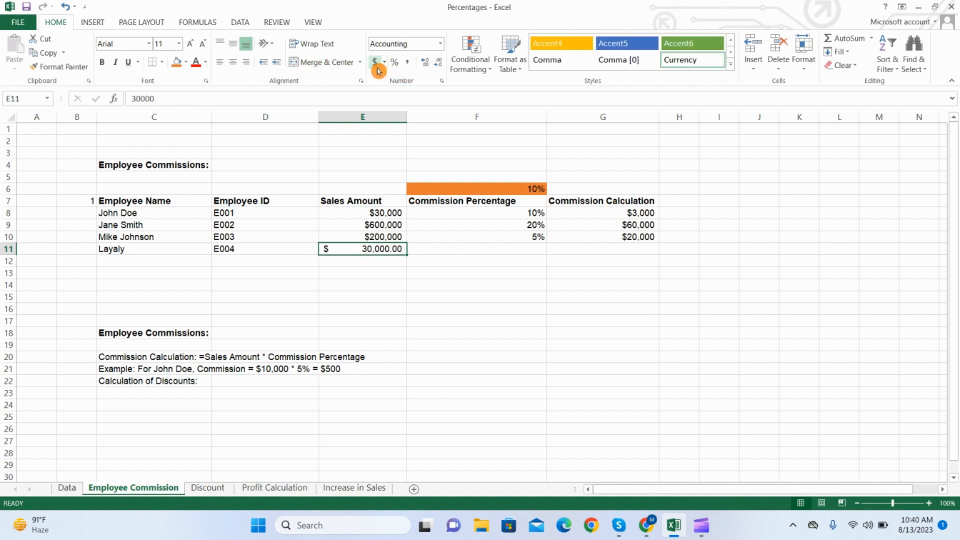
Remove both decimal places from the sales amount in E11 and enter 20 as the commission percentage in F11.
left_click(435, 60)
left_click(435, 60)
left_click(465, 254)
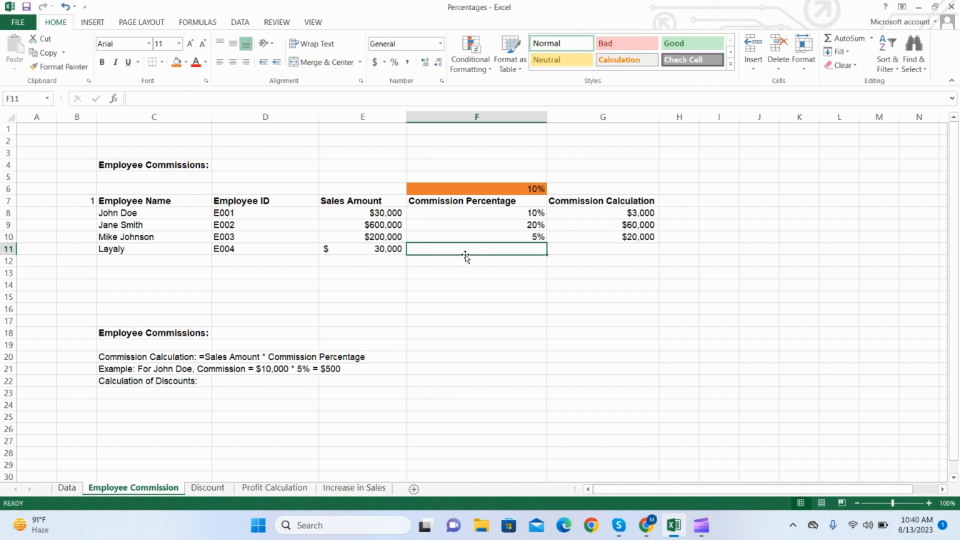
type("20")
key("Return")
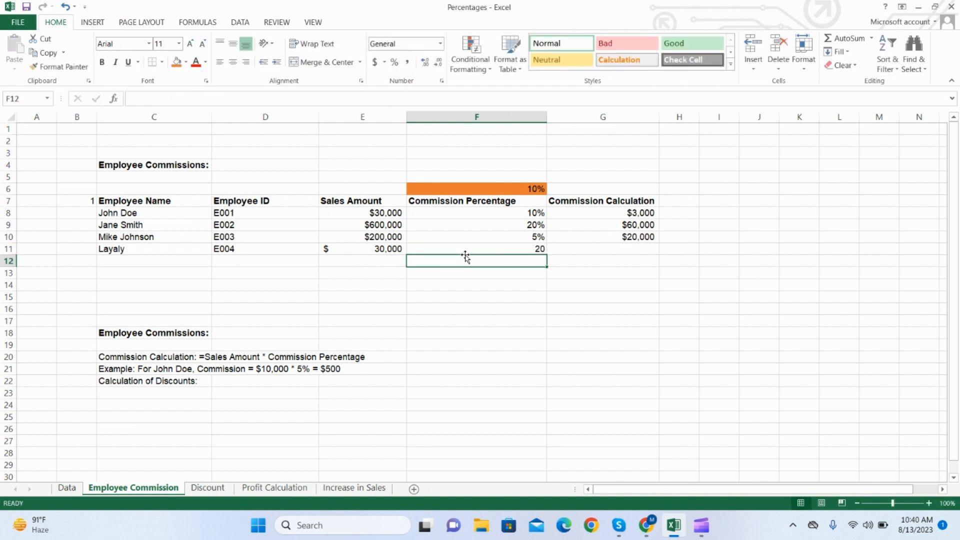
Apply the Percentage format to F11, clear its content and re-enter the commission percentage as 20%.
left_click(475, 248)
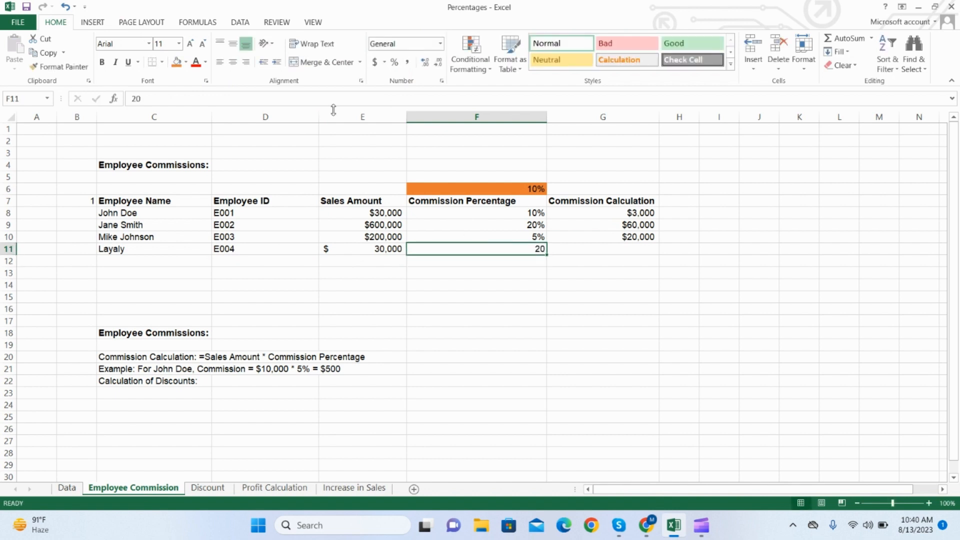
left_click(394, 63)
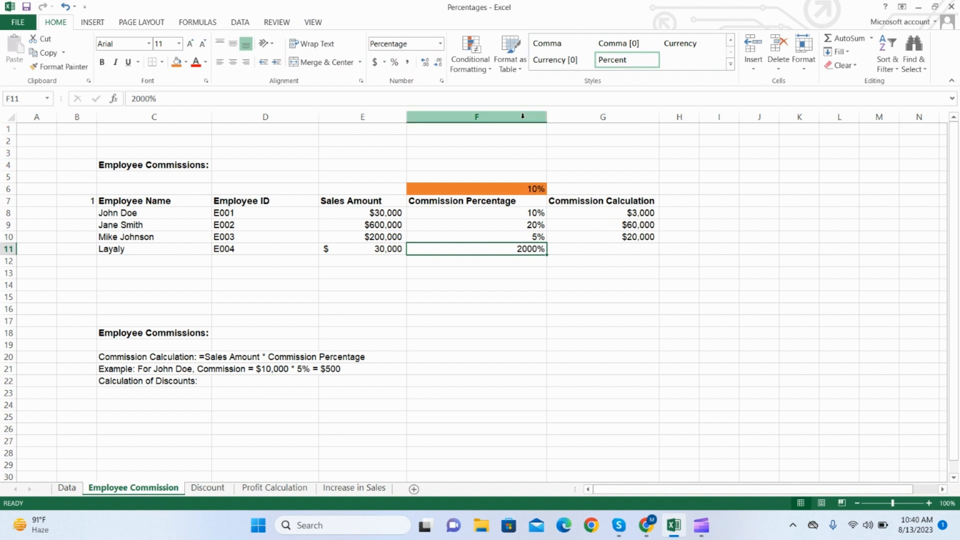
key("Delete")
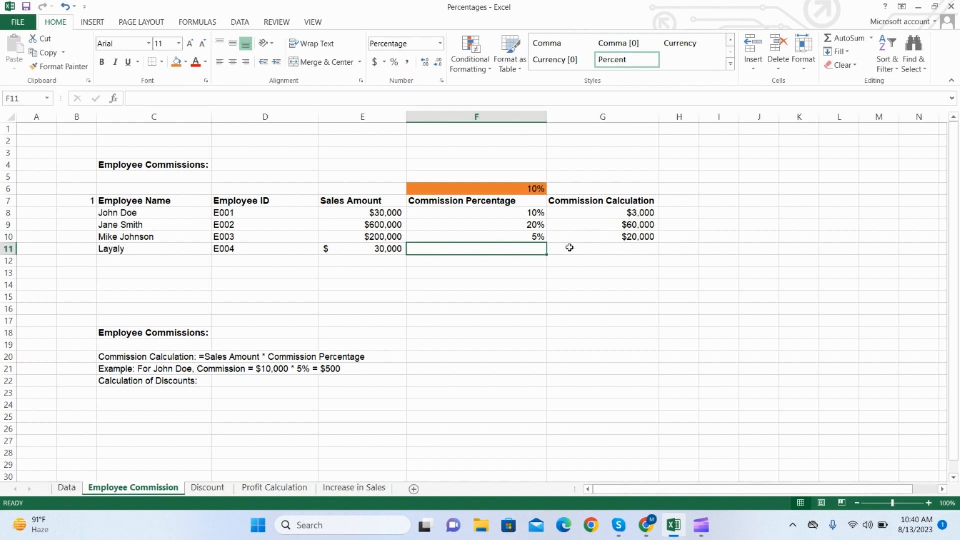
type("20")
key("Return")
Fill the commission formula from G10 down to G11 for the new employee.
left_click(570, 248)
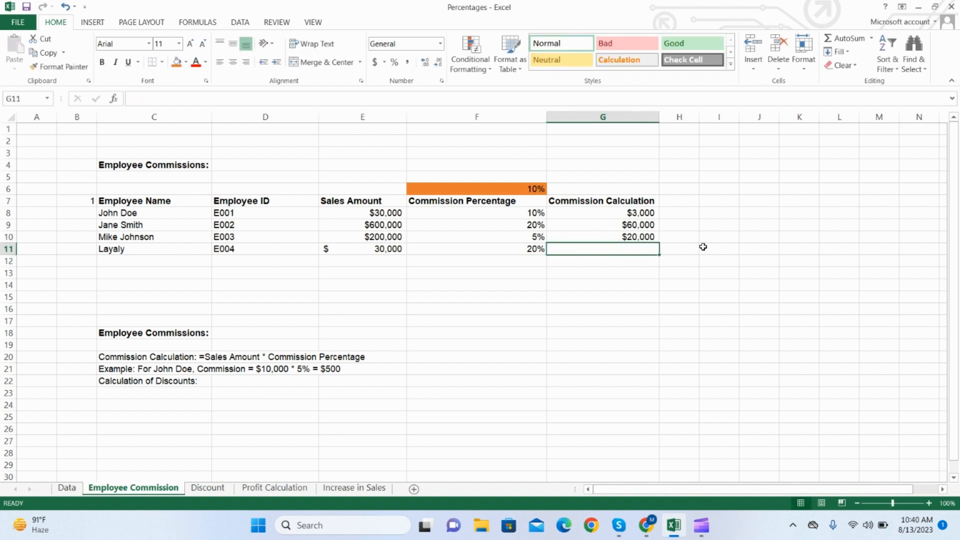
left_click(645, 238)
left_click_drag(658, 243, 657, 252)
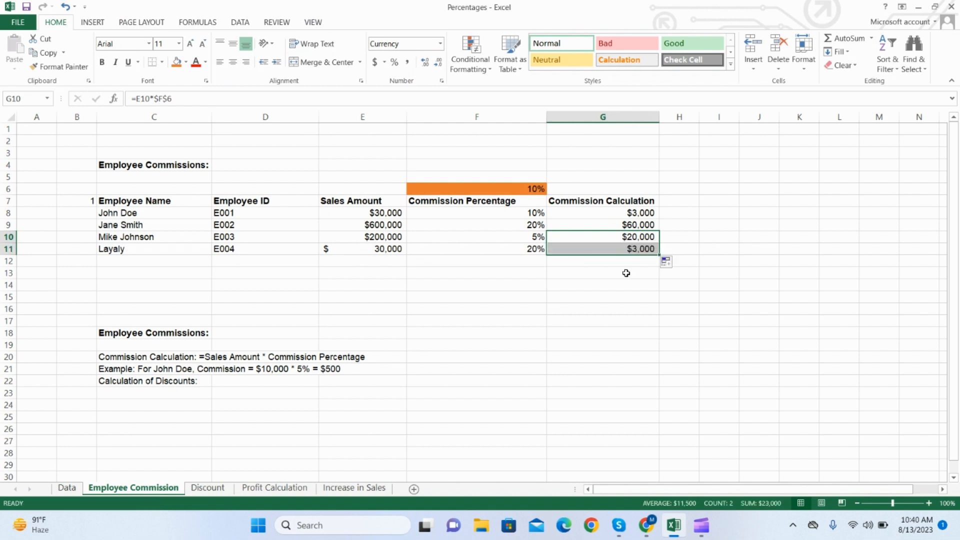
Review the new employee's row and the explanatory notes on the commission calculation in rows 18 to 22.
left_click(622, 283)
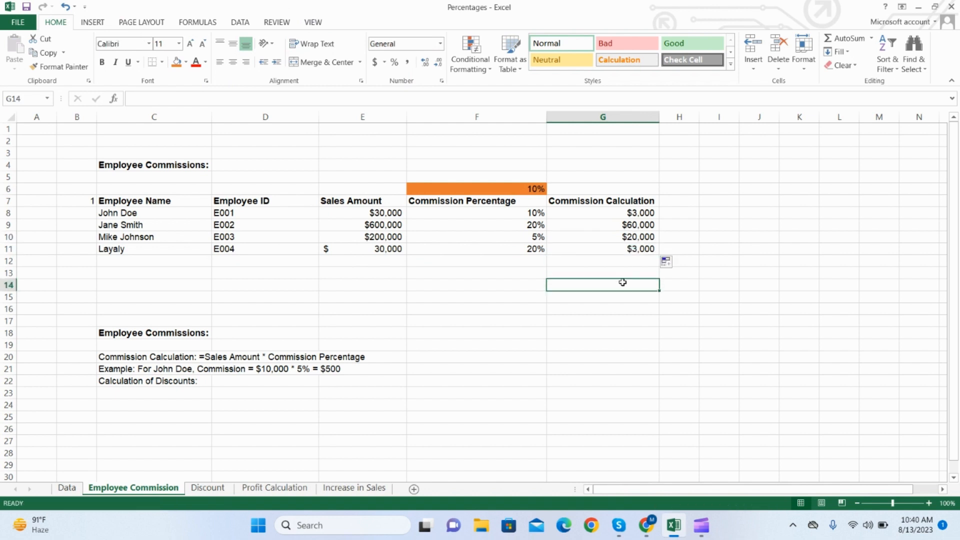
left_click(337, 248)
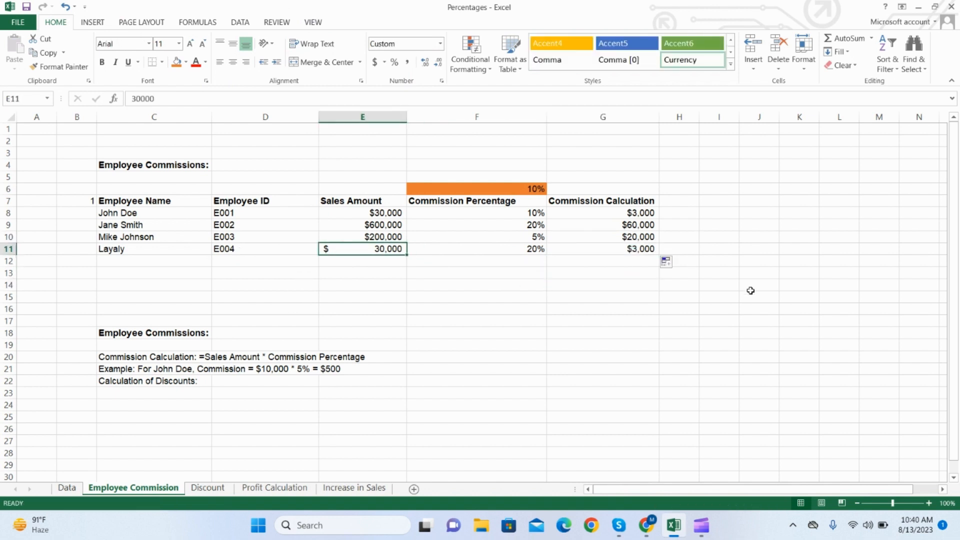
left_click(604, 298)
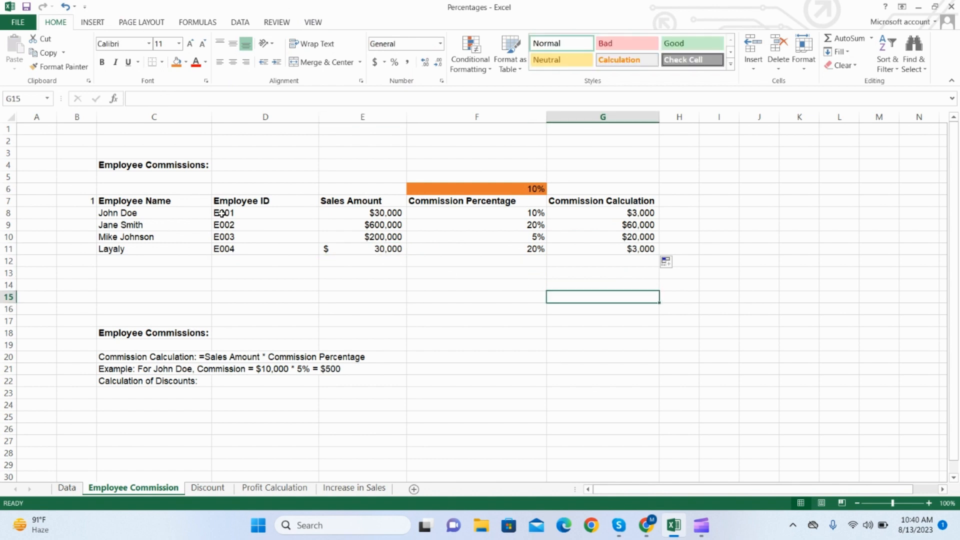
left_click(123, 332)
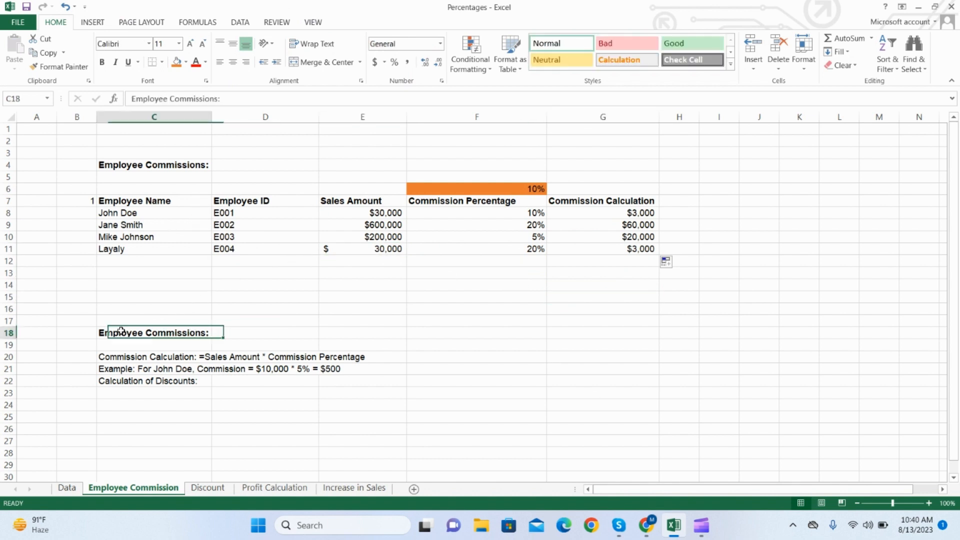
left_click(121, 357)
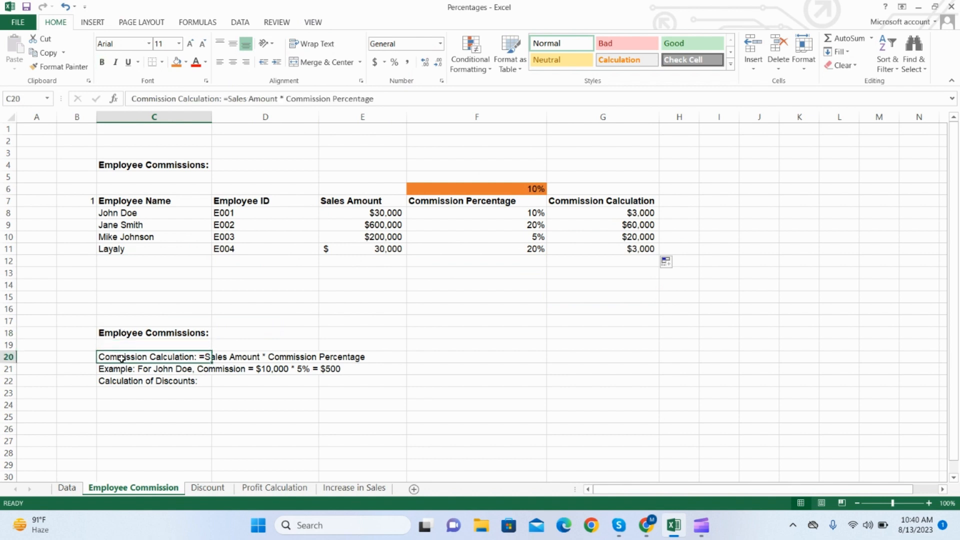
left_click(246, 359)
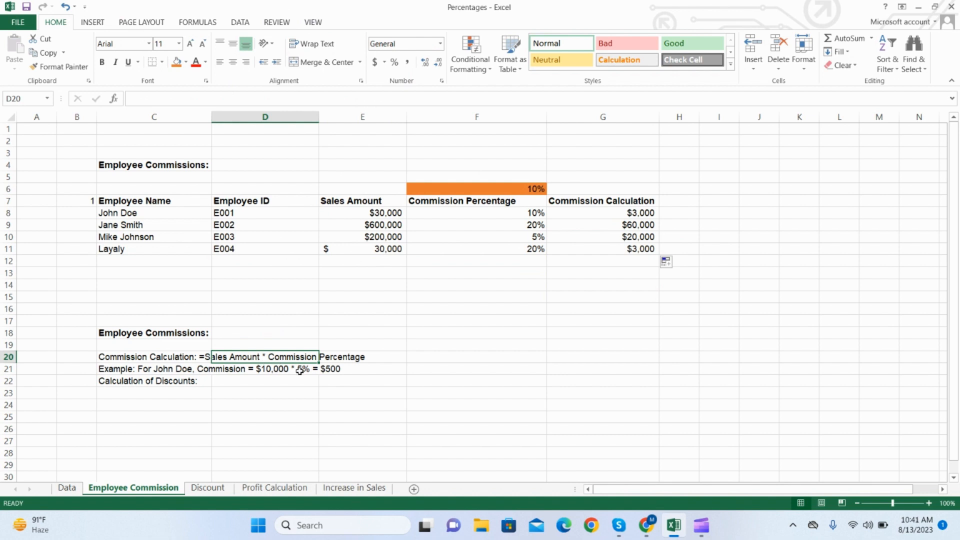
left_click(512, 207)
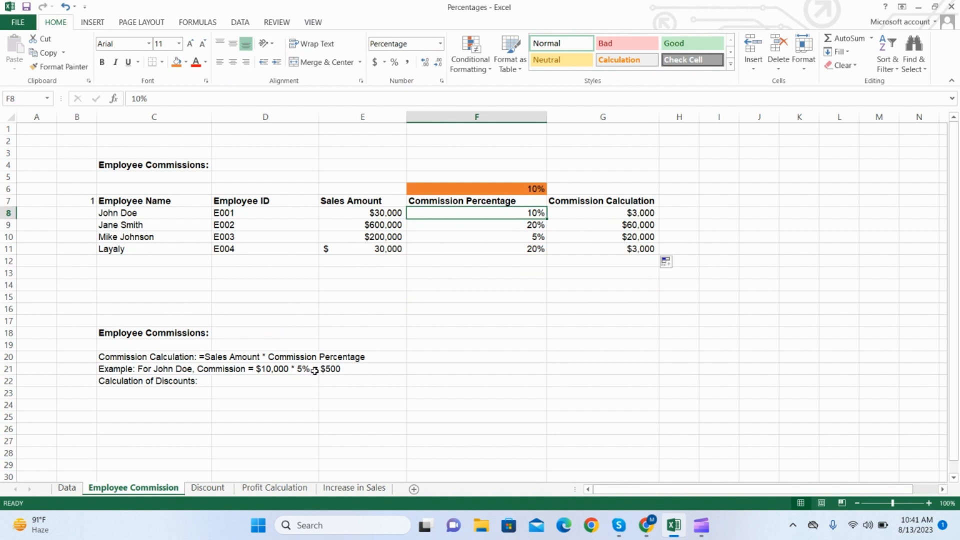
left_click(122, 383)
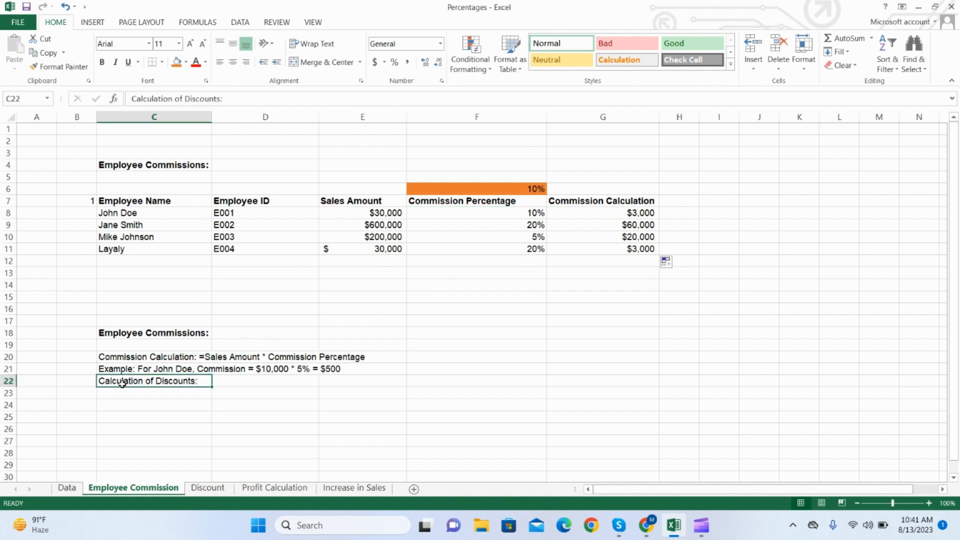
Open the Discount sheet and examine its products, original prices, discount percentages and the empty result columns.
left_click(209, 487)
left_click(288, 248)
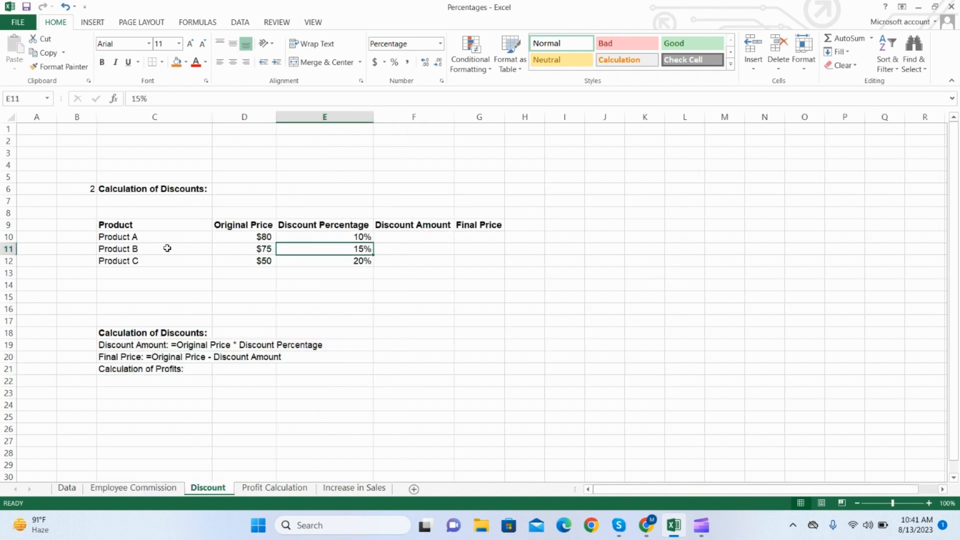
left_click(120, 238)
left_click_drag(120, 238, 120, 261)
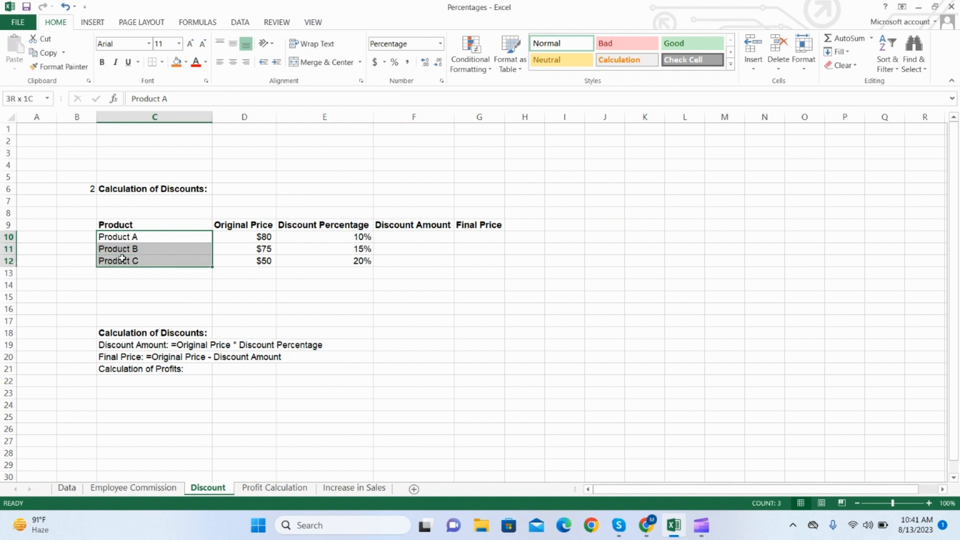
left_click(255, 234)
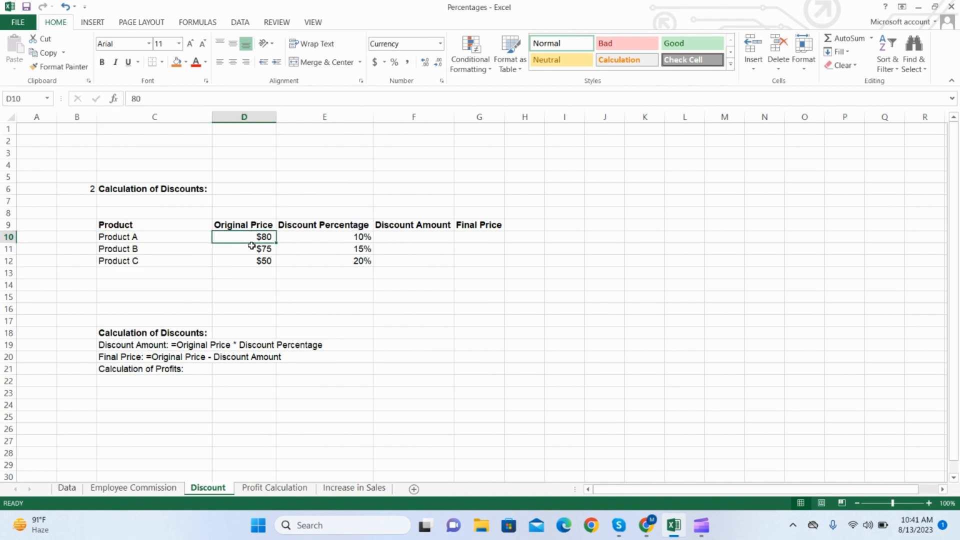
left_click(254, 251)
left_click(258, 261)
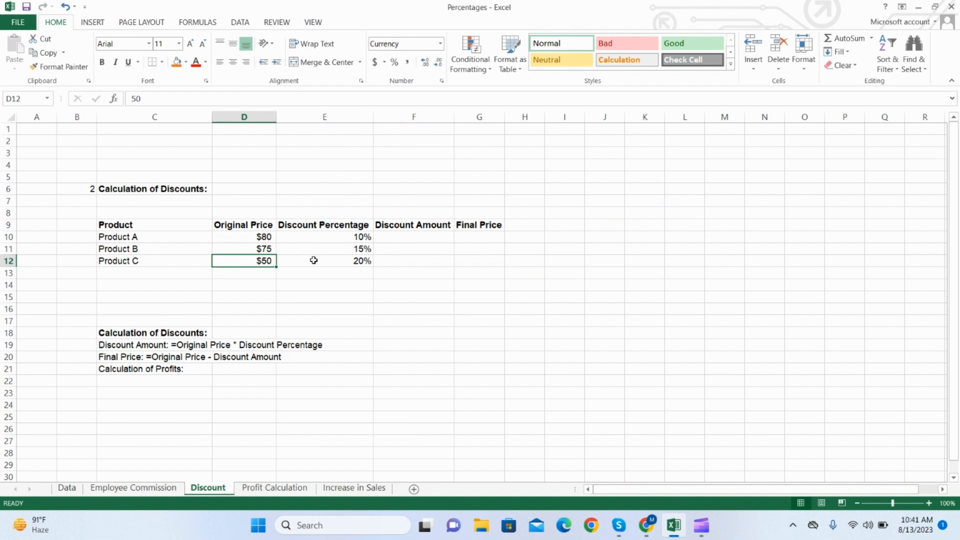
left_click_drag(348, 237, 345, 261)
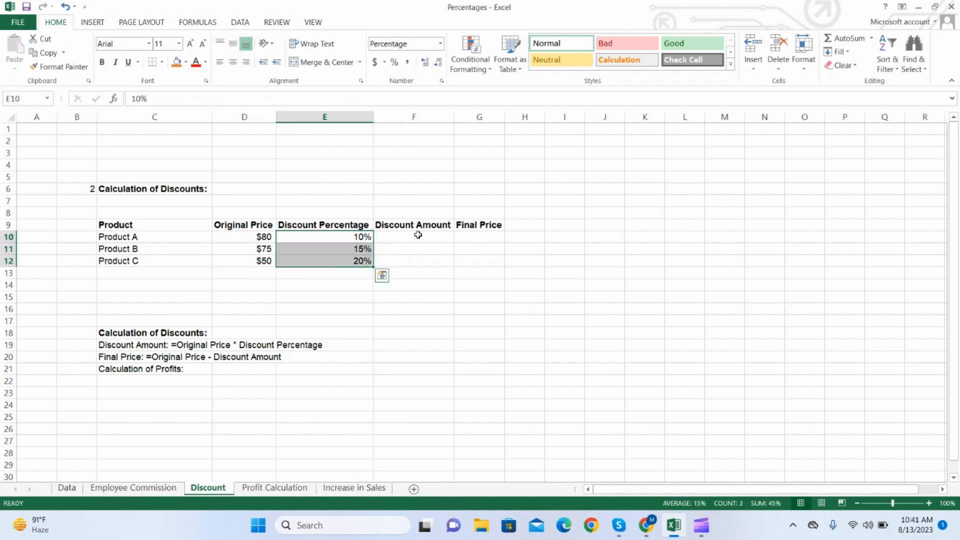
left_click(470, 234)
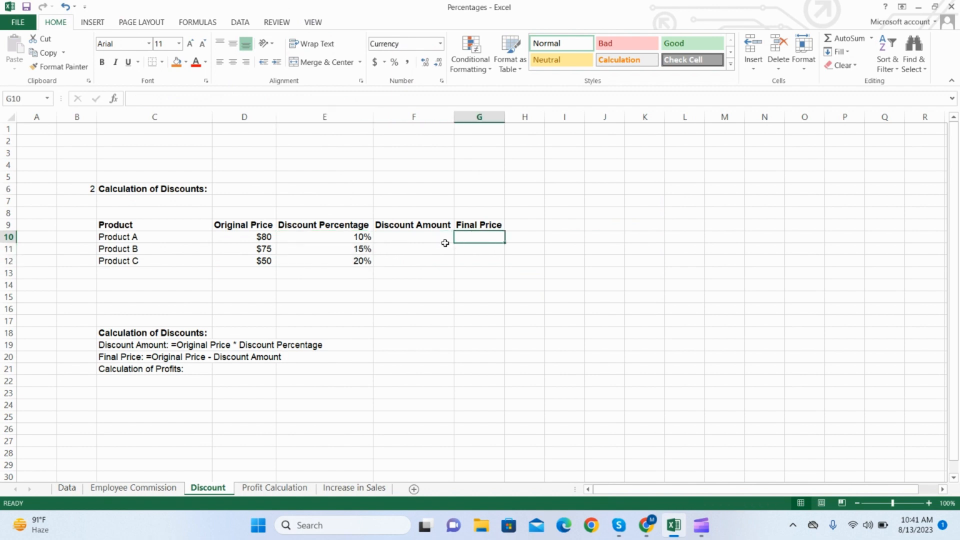
Calculate Product A's discount amount in F10 with the formula =D10*E10.
left_click(426, 235)
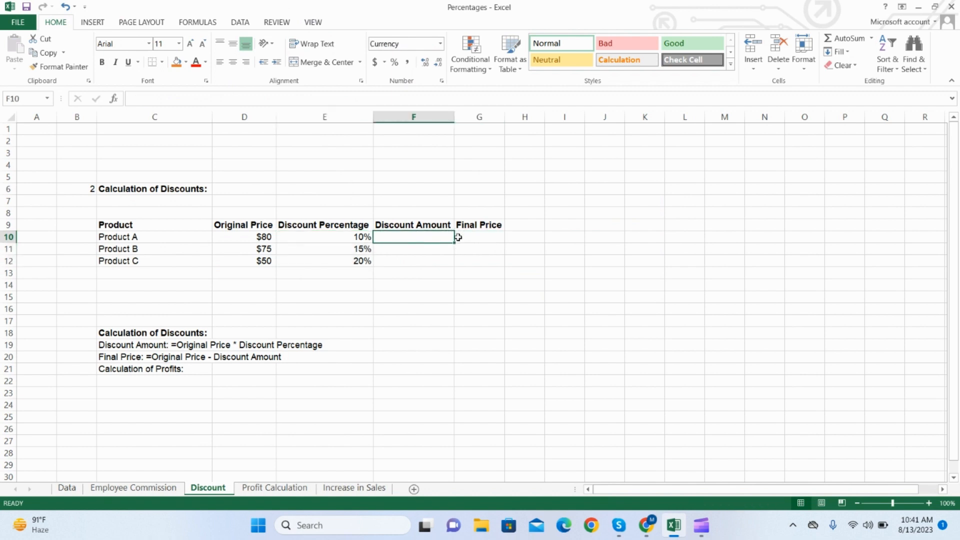
type("=")
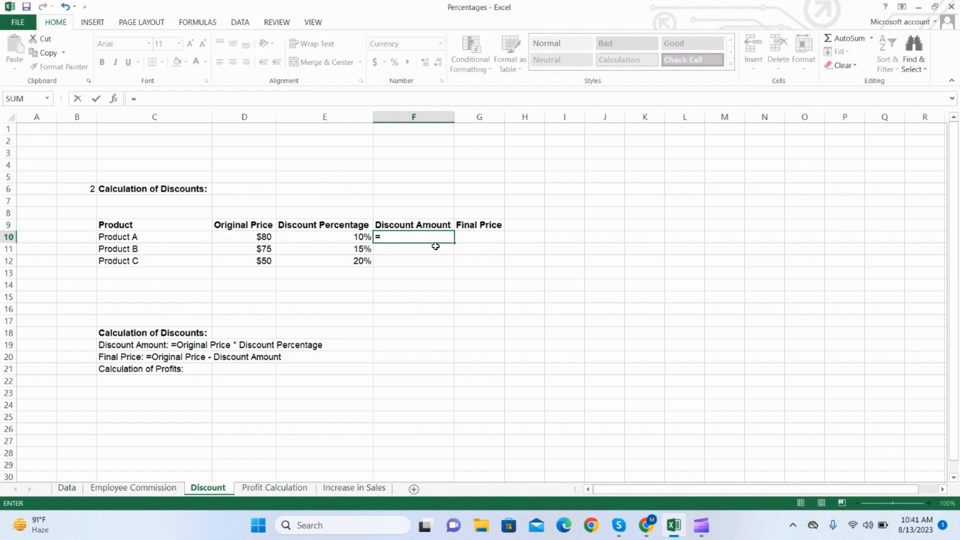
key("Left")
key("Left")
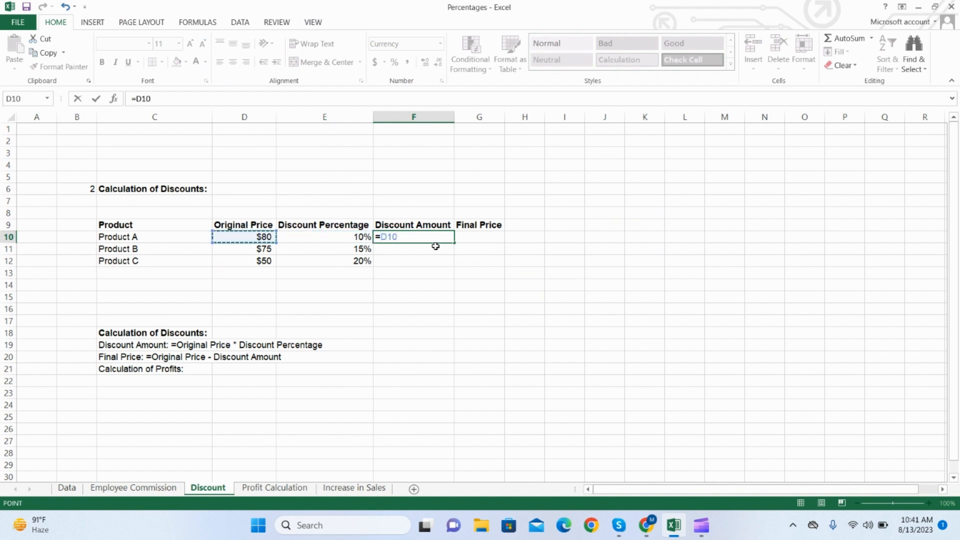
type("*")
key("Left")
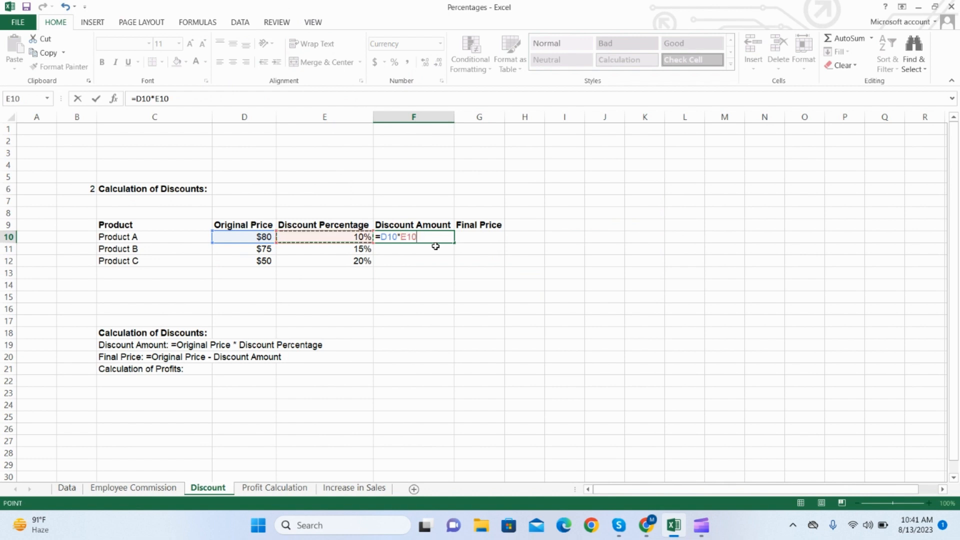
key("Return")
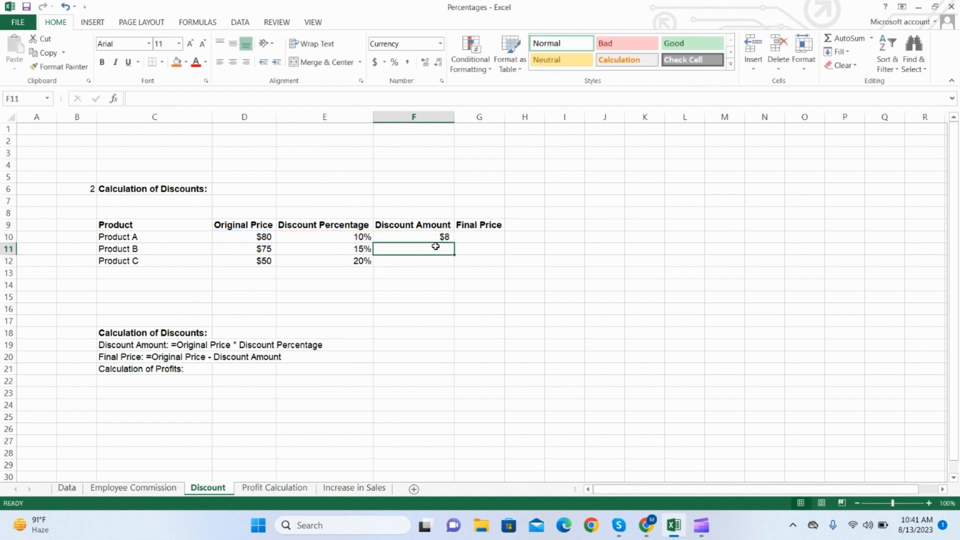
Fill the discount amount formula from F10 down through F12 and check the results against the original prices.
left_click(436, 228)
left_click(446, 238)
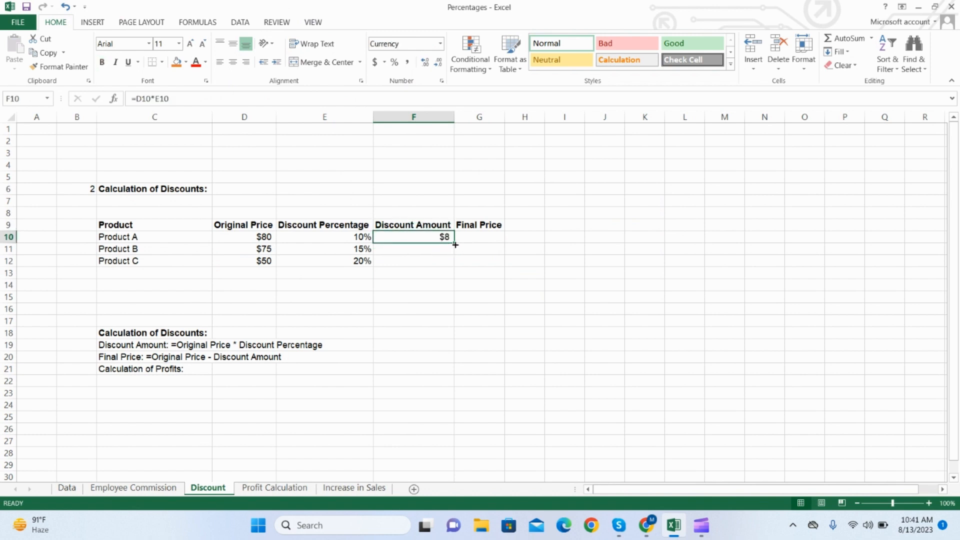
double_click(455, 244)
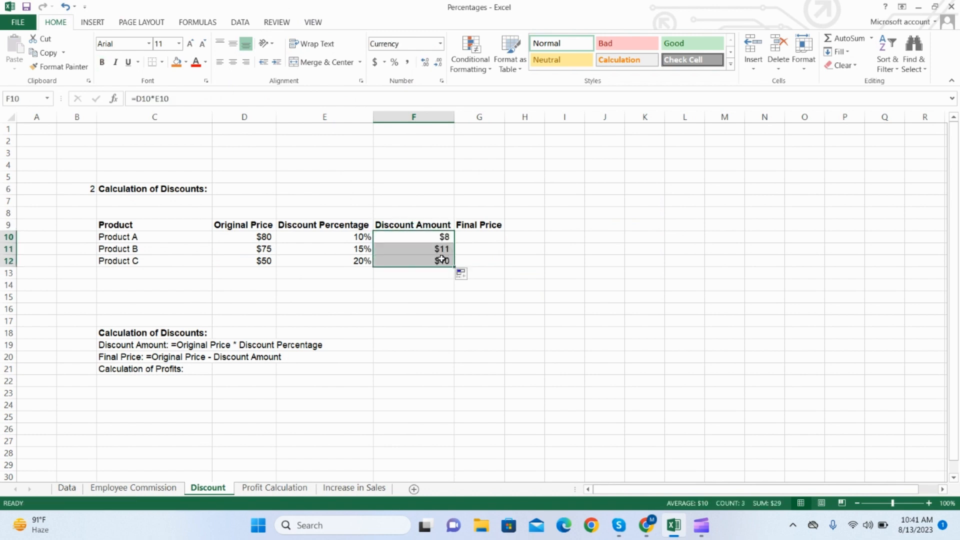
left_click(267, 238)
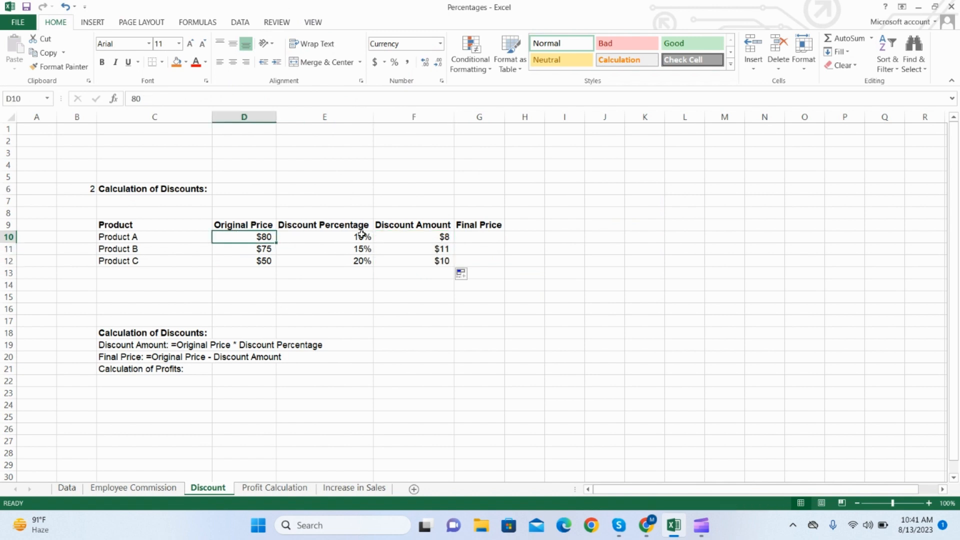
left_click(482, 345)
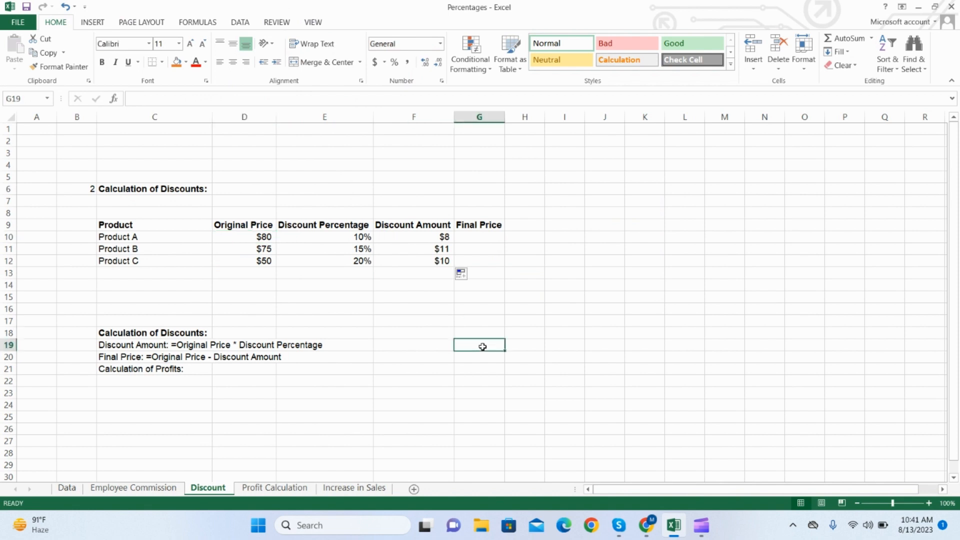
left_click(266, 248)
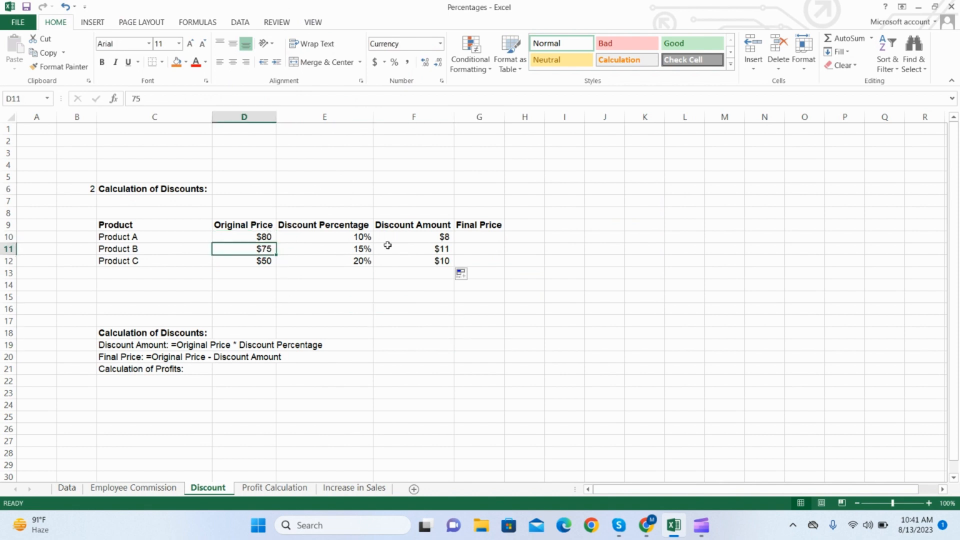
left_click(433, 249)
left_click(260, 262)
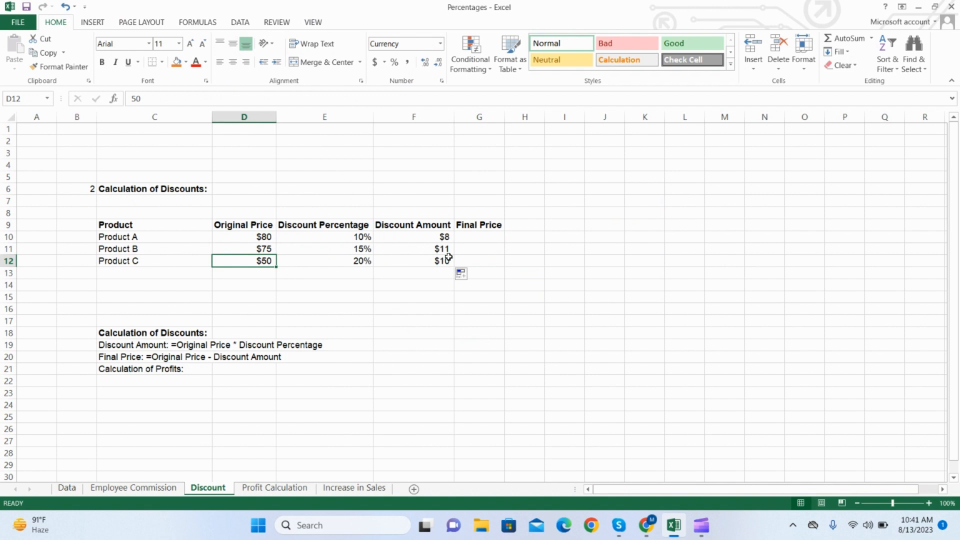
Calculate Product A's final price in G10 with the formula =D10-F10.
left_click(482, 234)
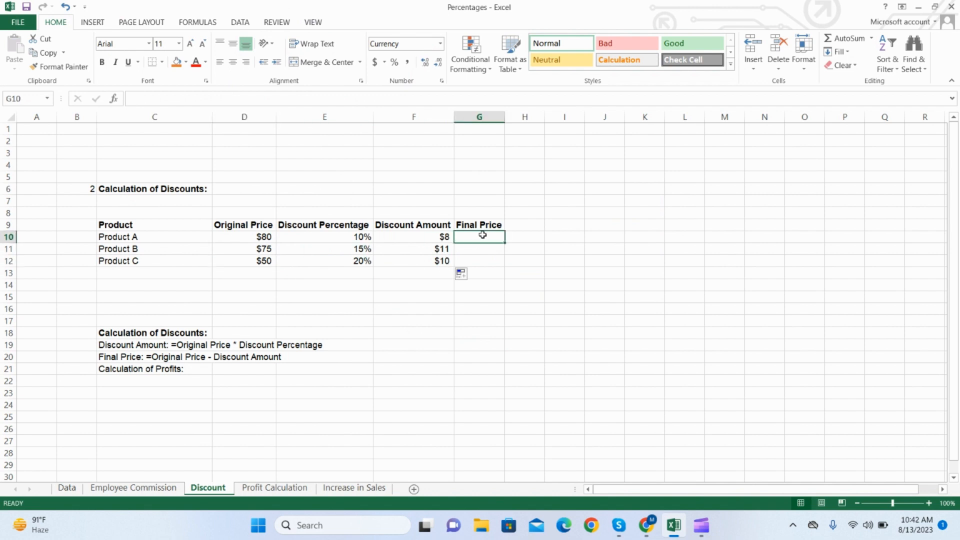
type("=")
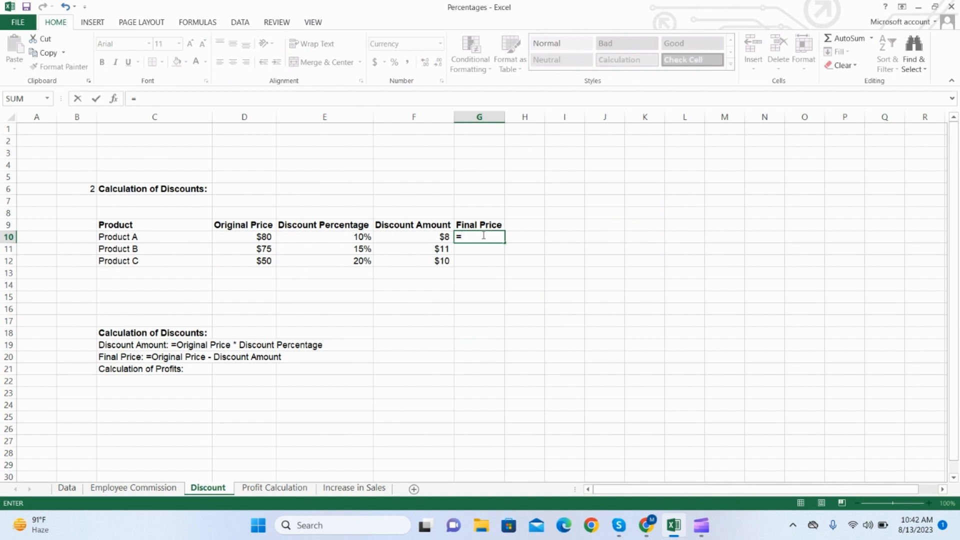
key("Left")
key("Left")
key("Left")
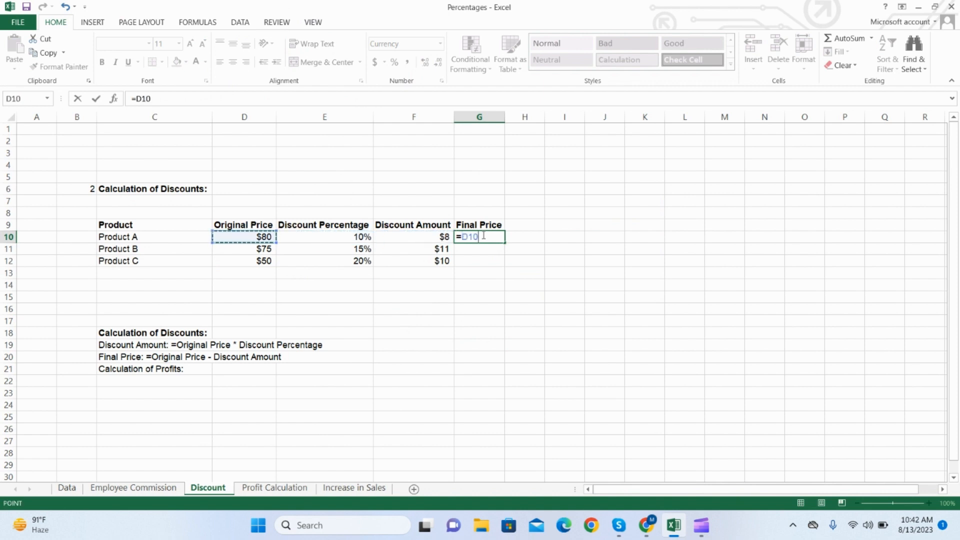
type("-")
key("Left")
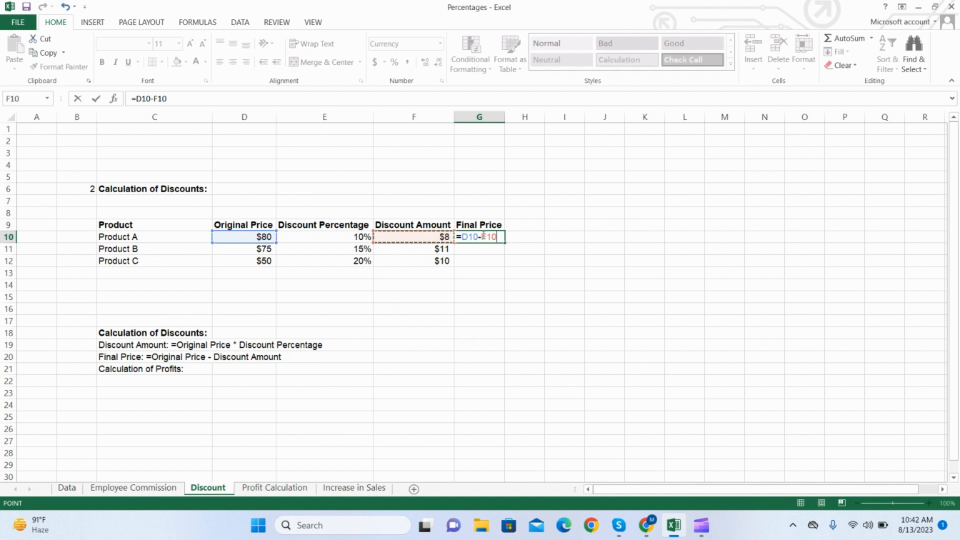
key("Return")
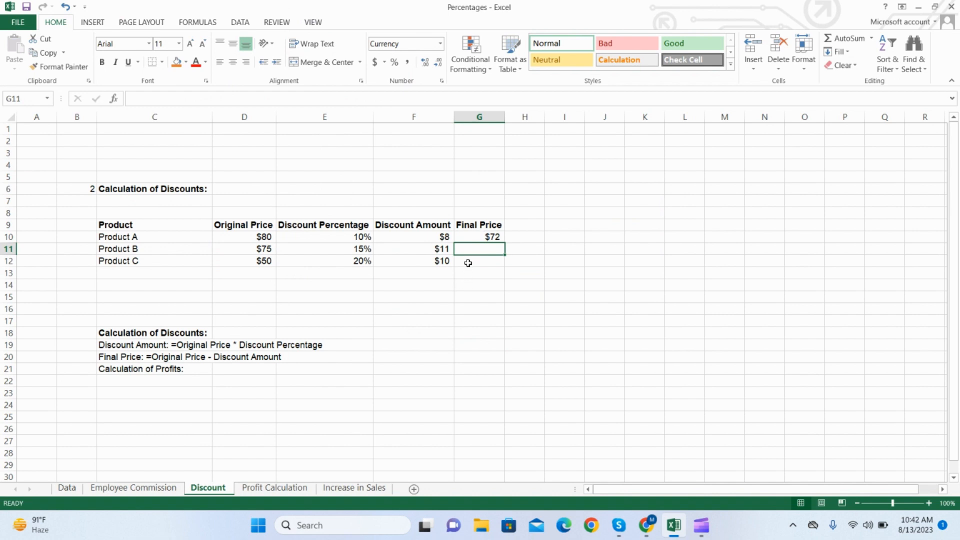
Fill the final price formula from G10 down through G12 for Products B and C.
left_click(472, 238)
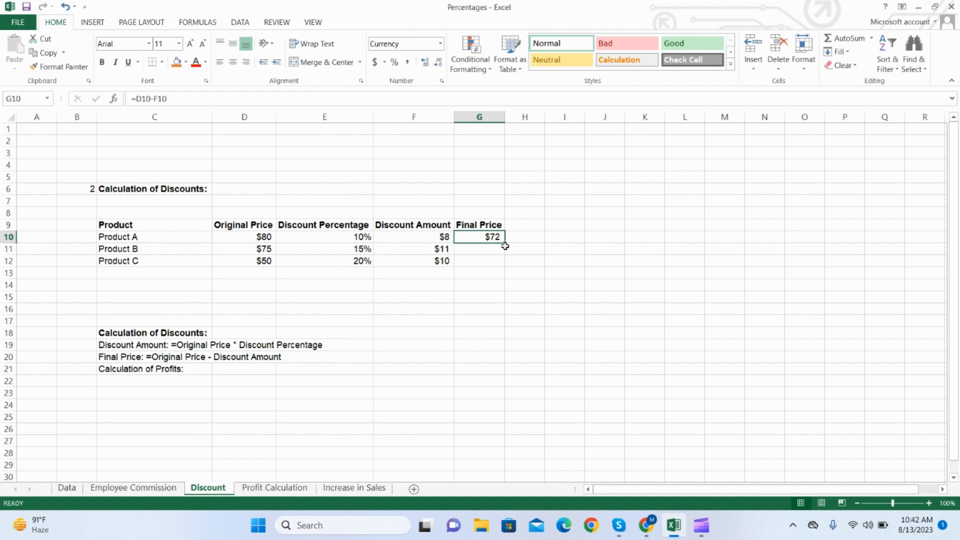
left_click_drag(507, 242, 508, 270)
left_click(478, 286)
left_click(147, 274)
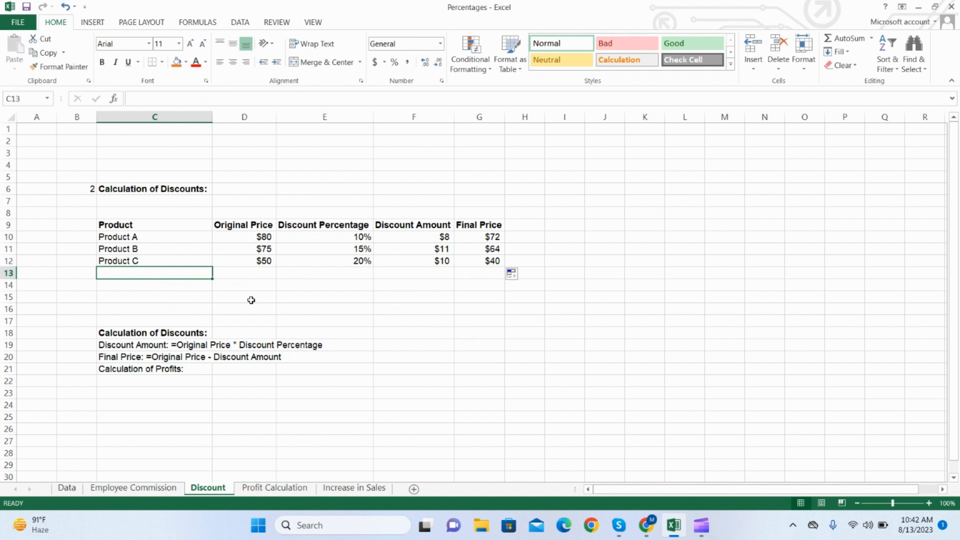
left_click(361, 333)
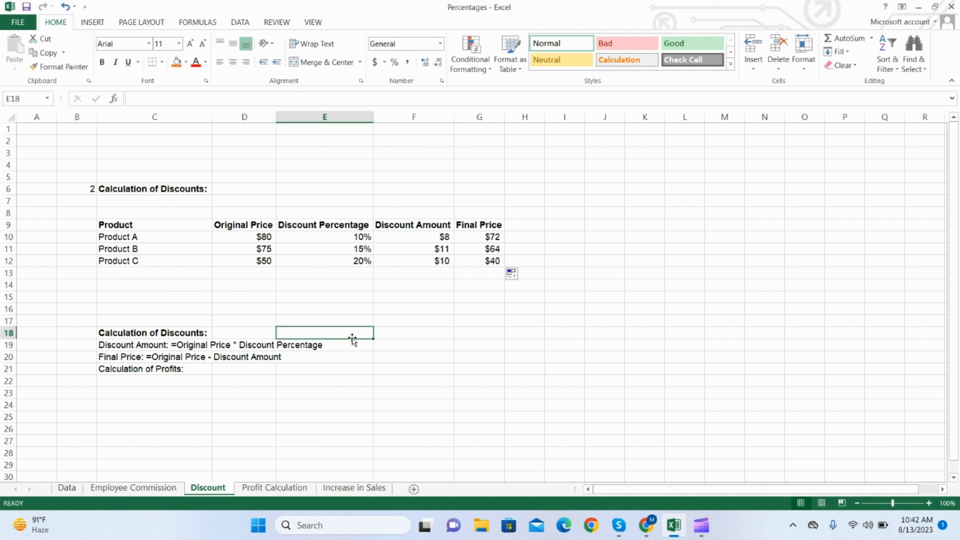
Open the Profit Calculation sheet and examine the revenue and expenses for 2020, 2021 and 2022.
left_click(273, 490)
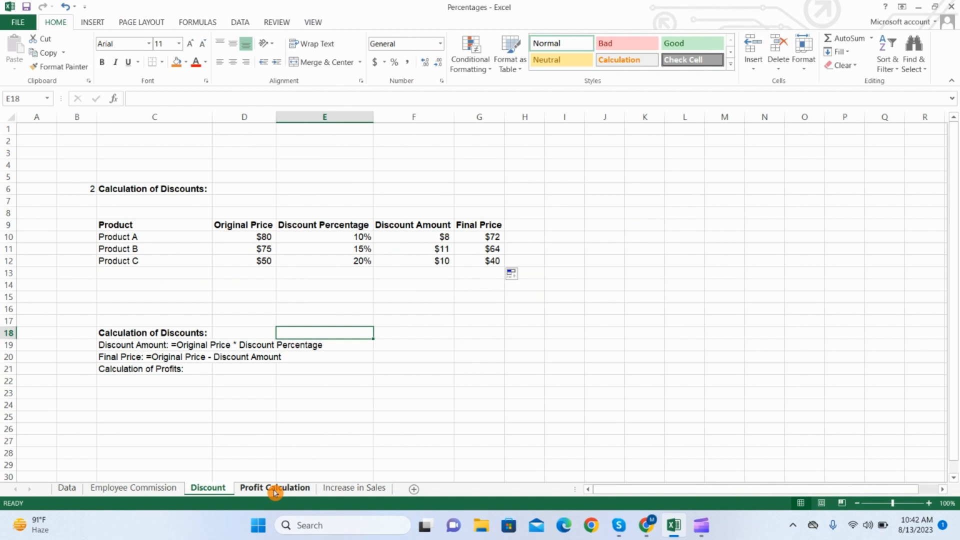
left_click(274, 489)
left_click(127, 197)
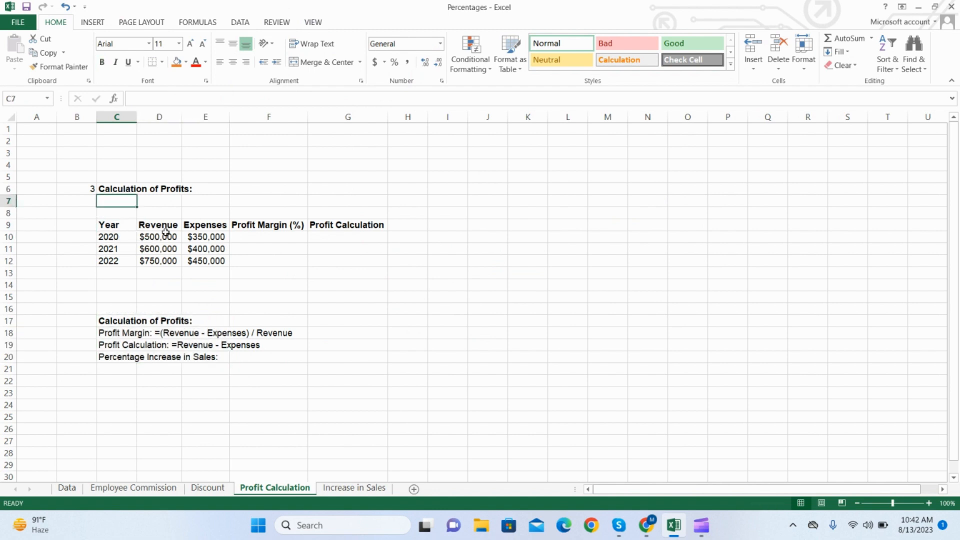
left_click(216, 235)
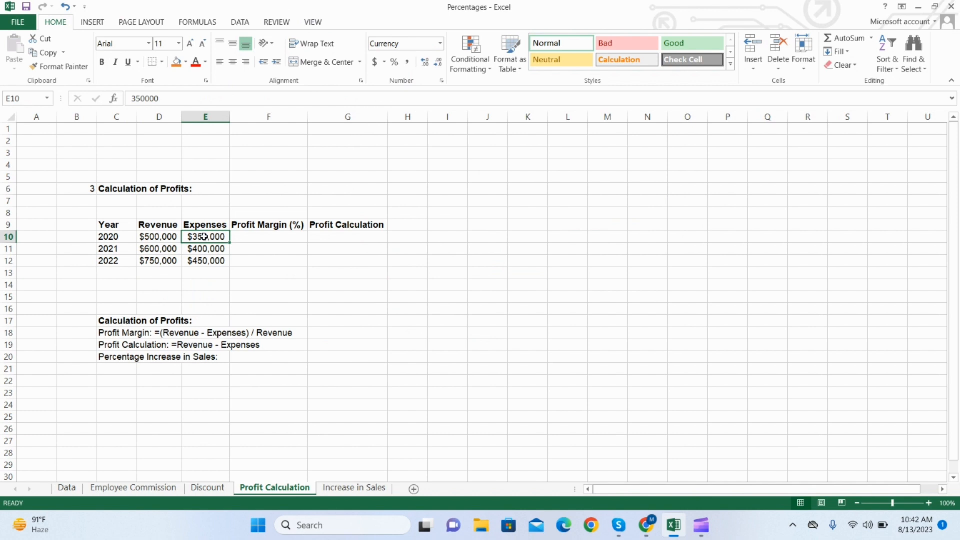
left_click(111, 249)
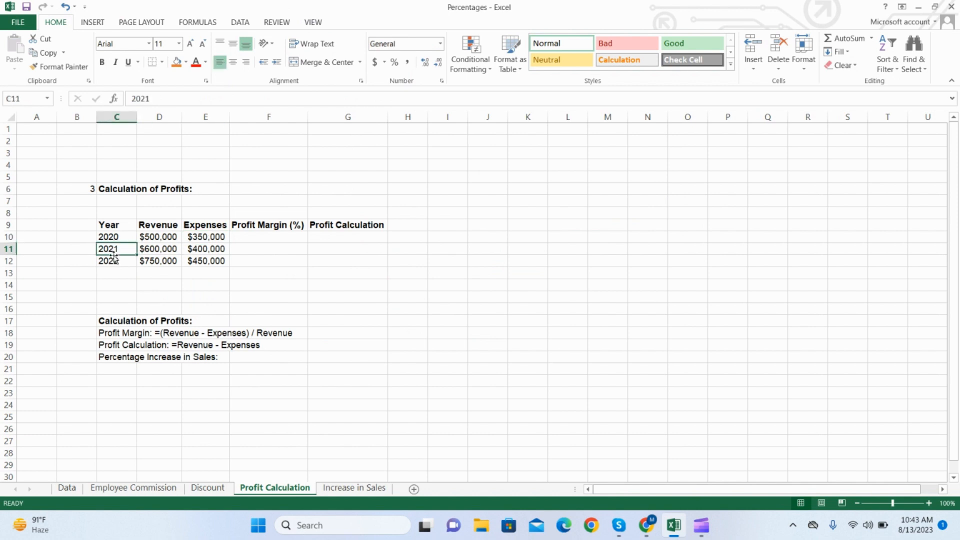
left_click(174, 250)
left_click(112, 262)
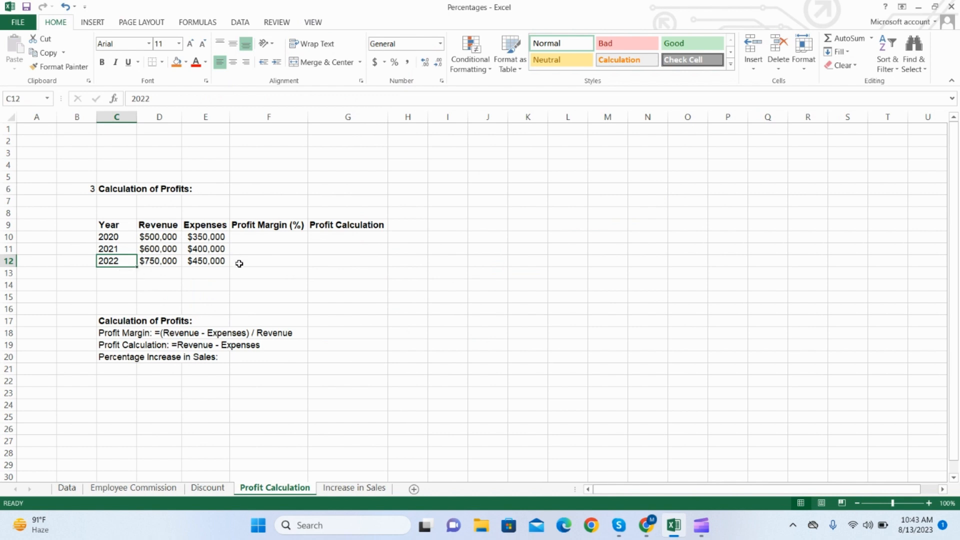
Enter the formula =D10-E10 in G10 to subtract the 2020 expenses from the revenue.
left_click(340, 236)
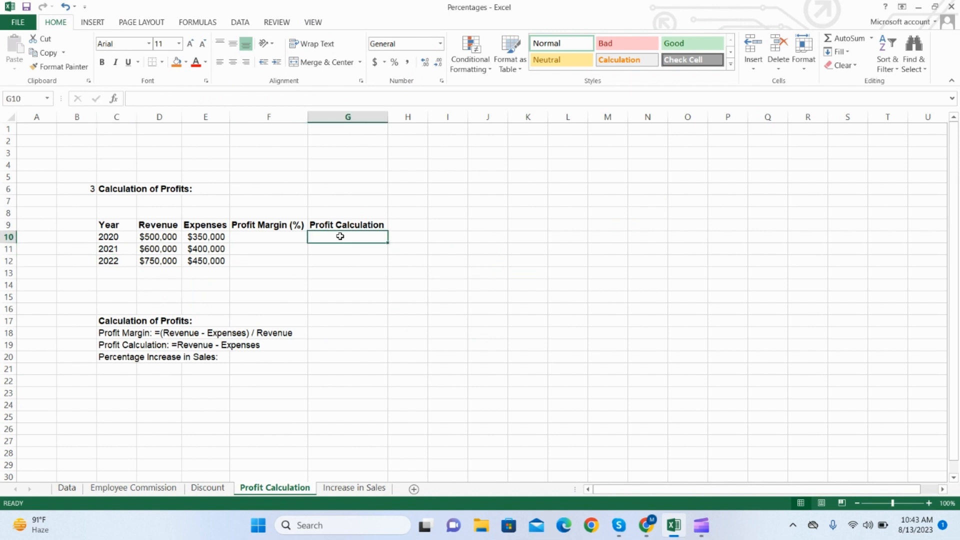
type("=")
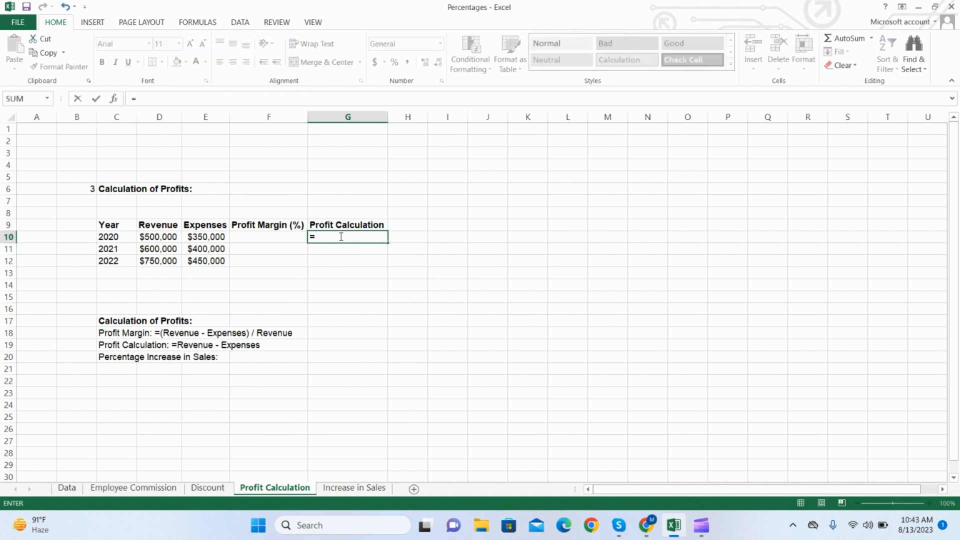
key("Left")
key("Left")
key("Left")
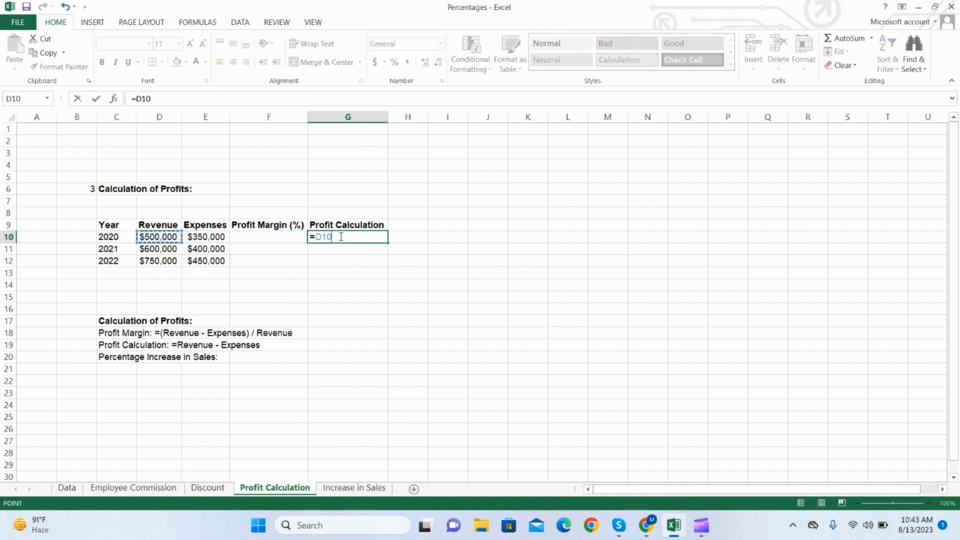
type("-")
key("Left")
key("Left")
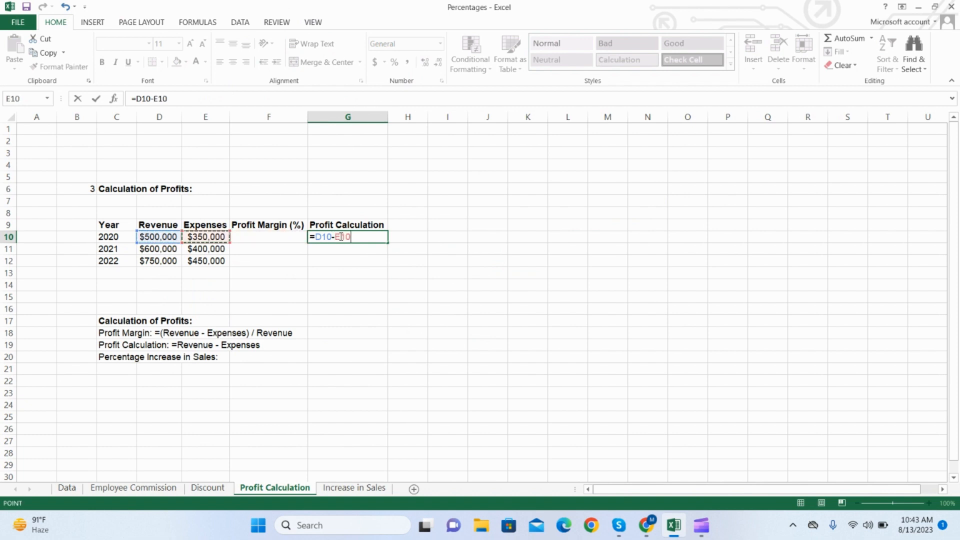
key("Return")
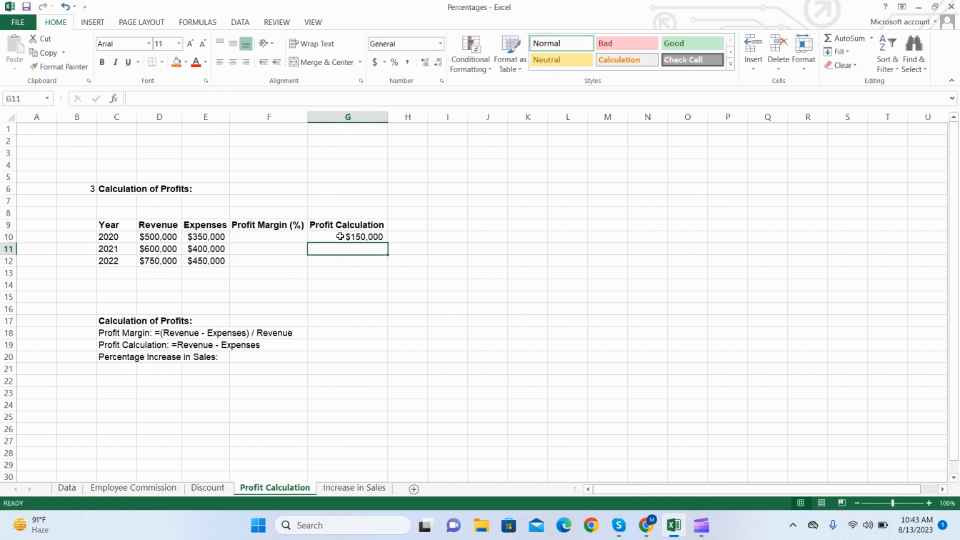
Calculate the 2020 profit in G10 with a freshly entered =D10-E10 and fill the formula down through G12.
left_click(340, 237)
type("=")
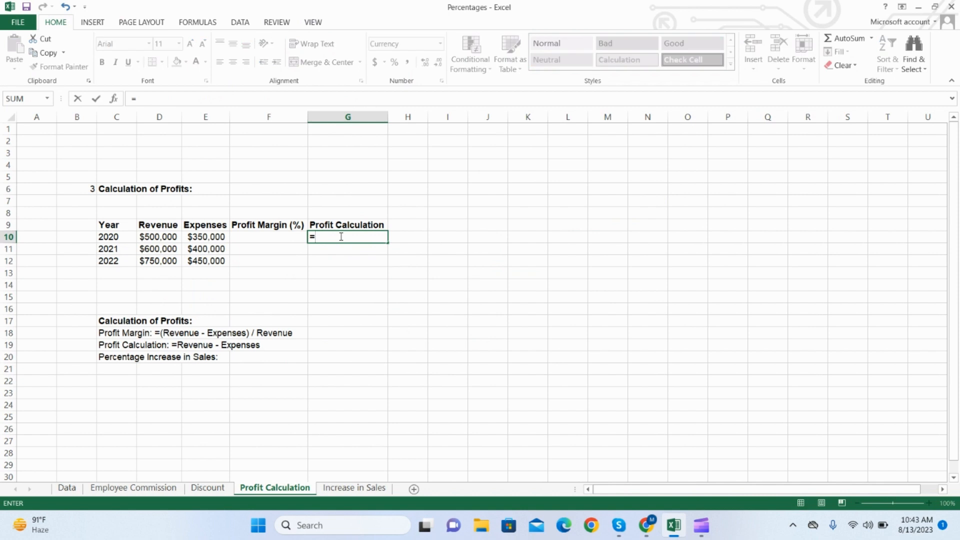
key("Left")
key("Left")
key("Left")
type("-")
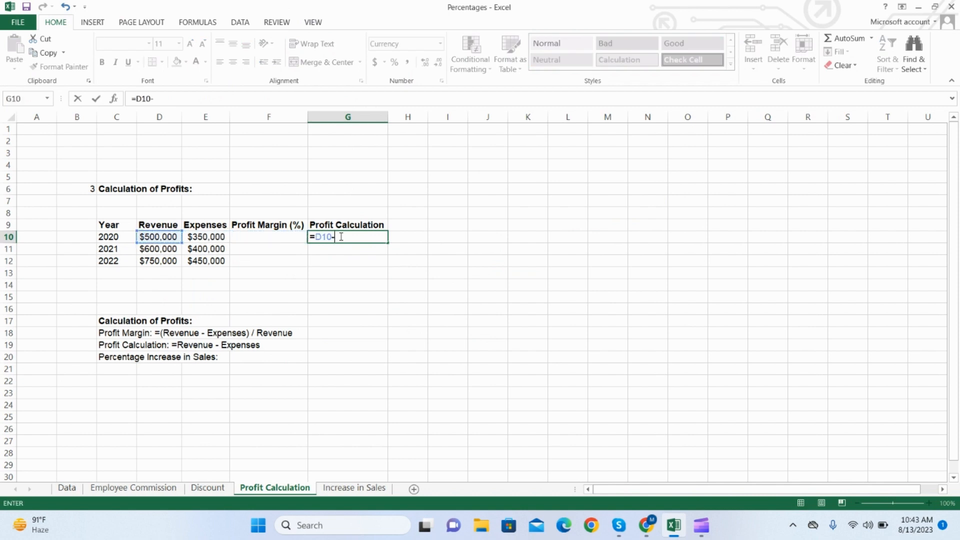
key("Left")
key("Left")
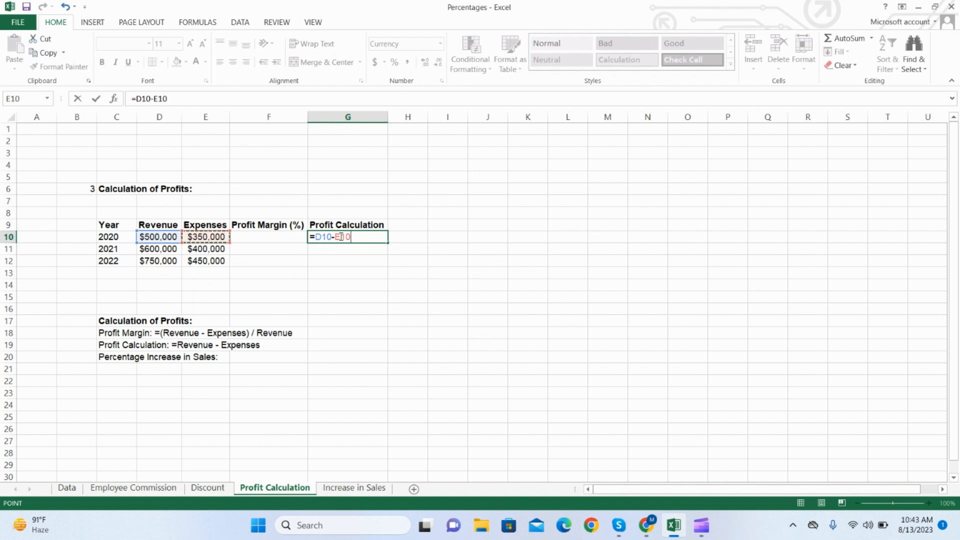
key("Return")
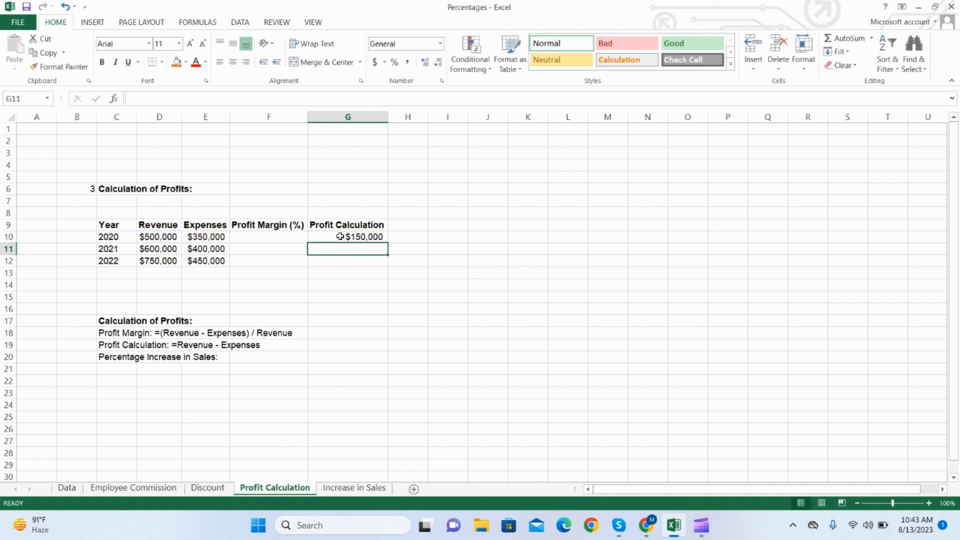
left_click(340, 236)
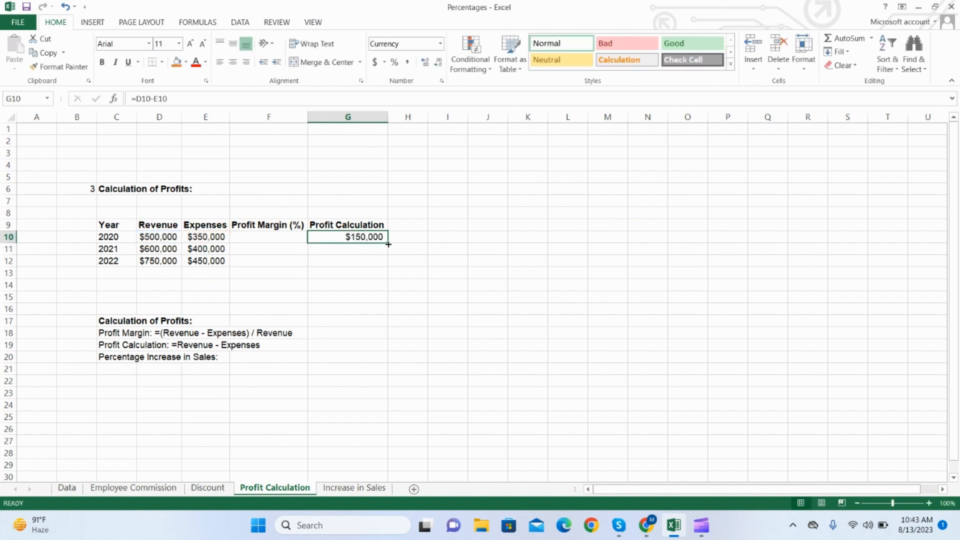
left_click_drag(388, 244, 387, 261)
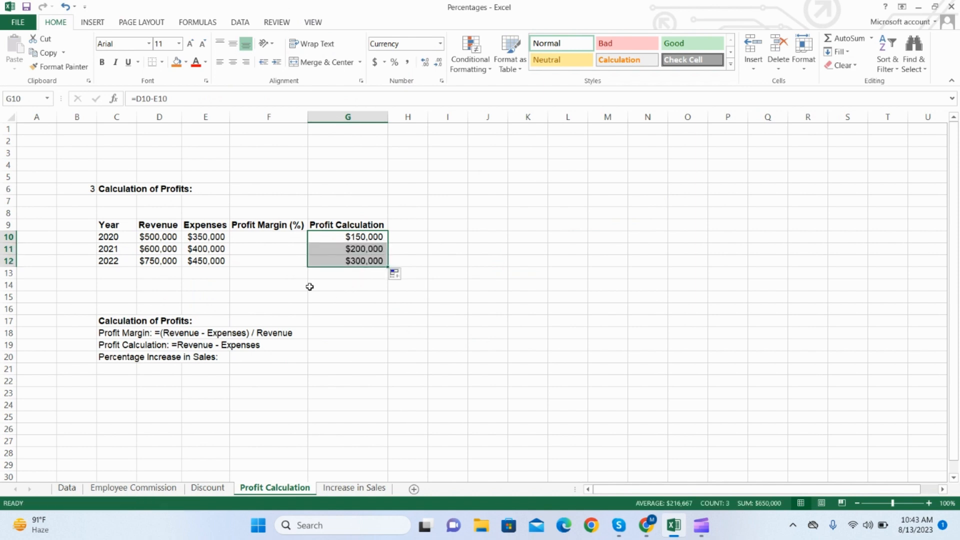
Calculate the 2020 profit margin in F10 by dividing profit by revenue with the formula =G10/D10.
left_click(258, 237)
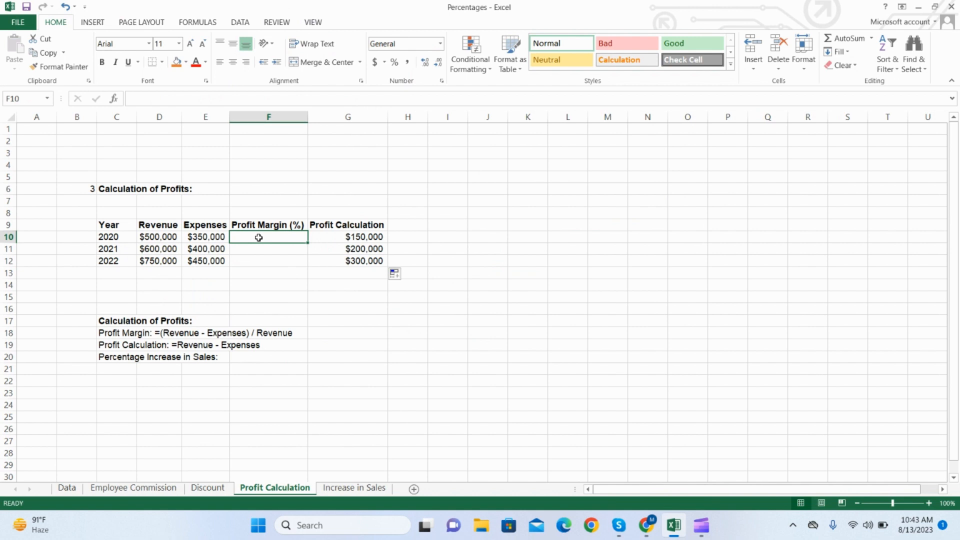
type("=")
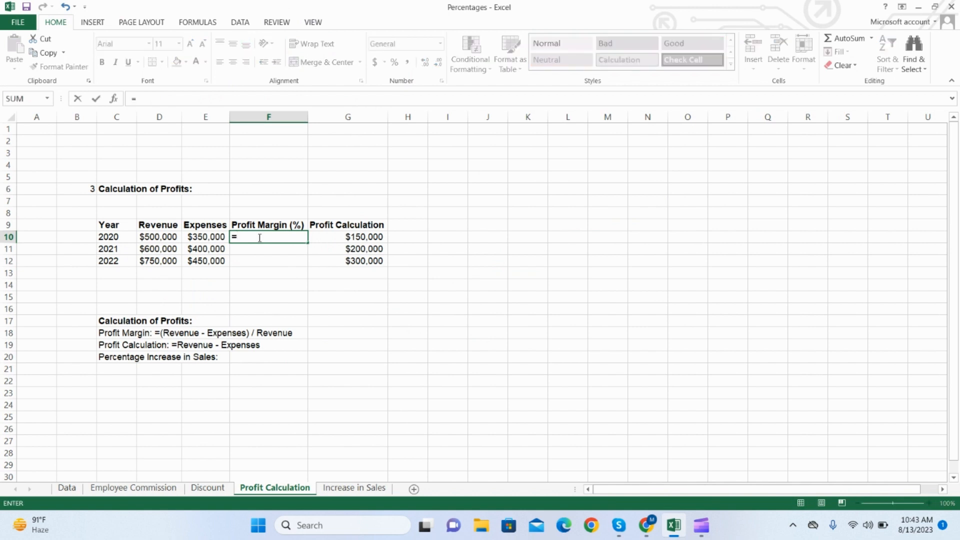
key("Right")
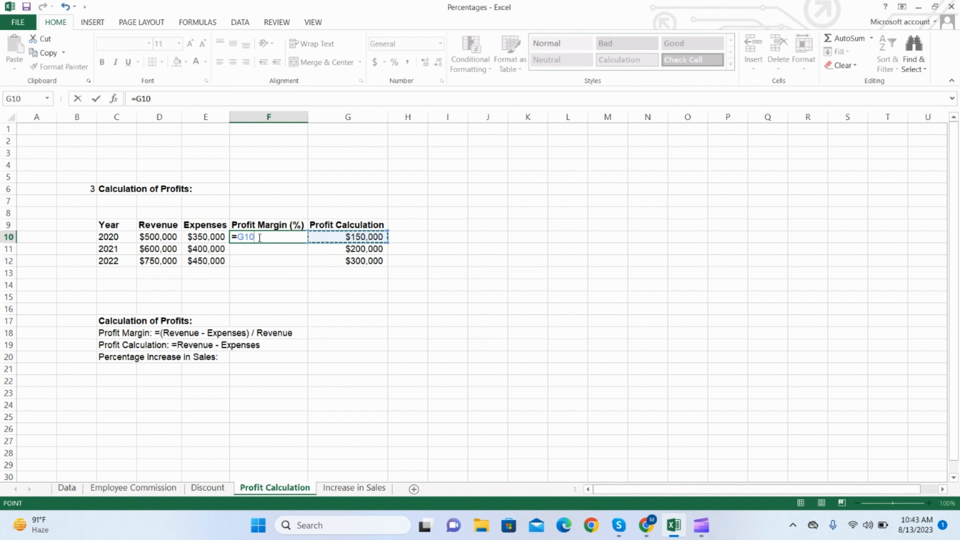
type("/")
key("Left")
key("Left")
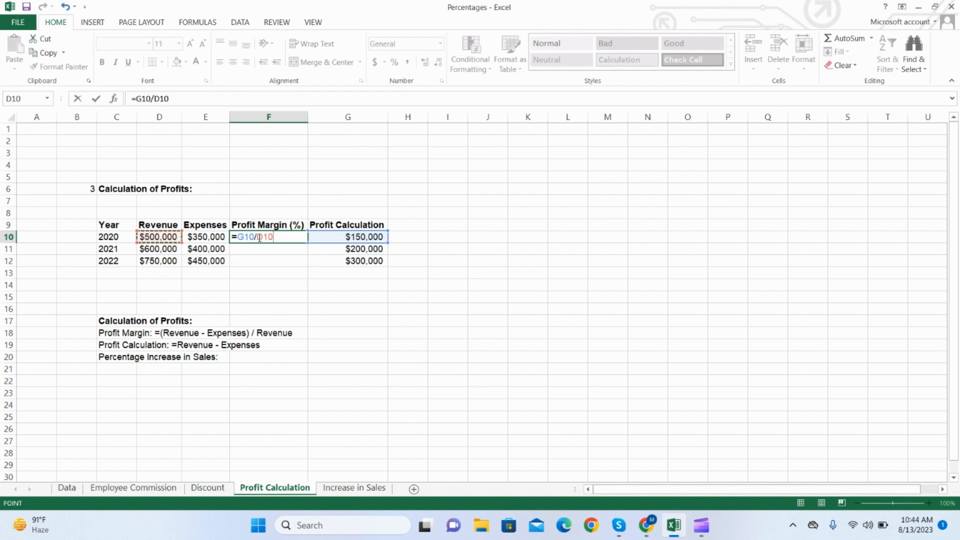
key("Return")
Fill the profit margin formula from F10 down through F12 for 2021 and 2022.
left_click(259, 237)
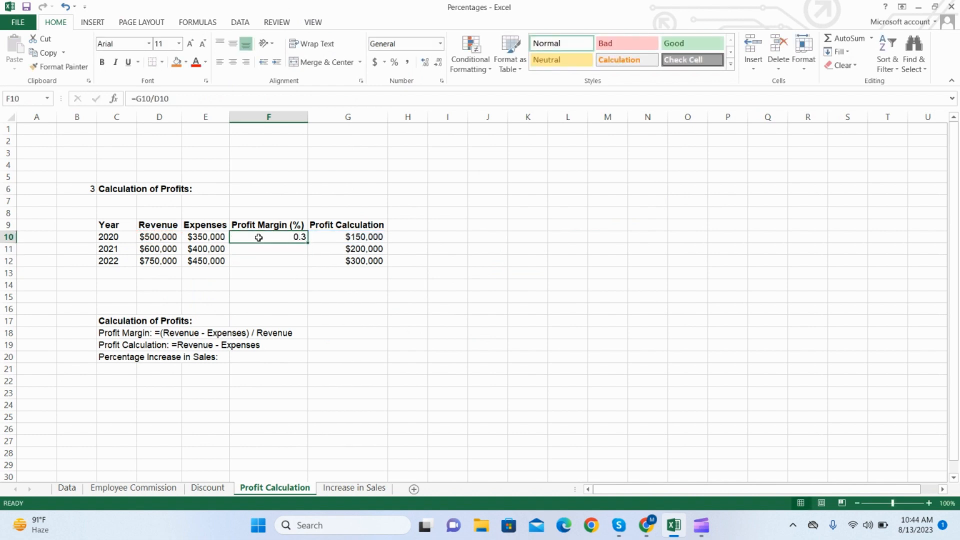
left_click_drag(305, 245, 312, 269)
left_click(296, 249)
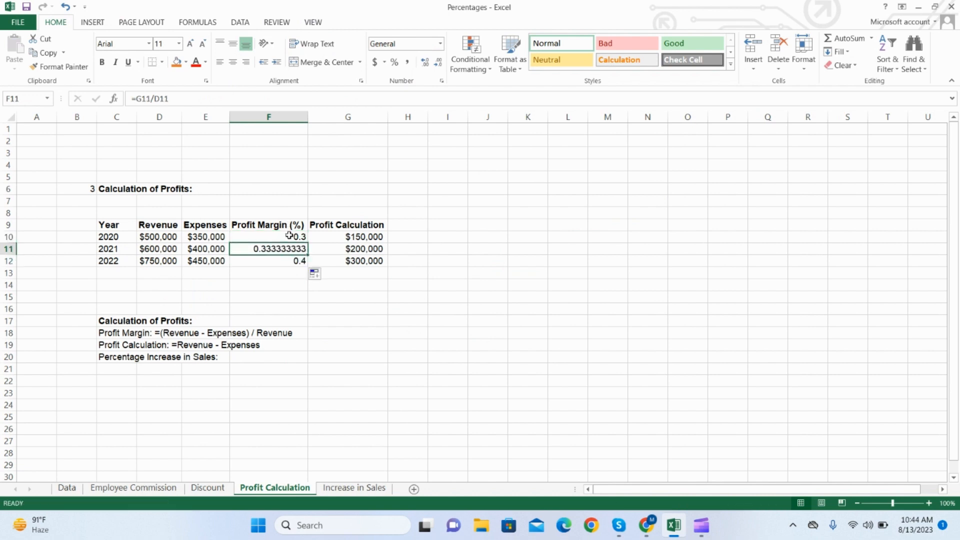
Format the profit margins in F10:F12 as percentages and check the result for each year.
left_click_drag(290, 235, 298, 261)
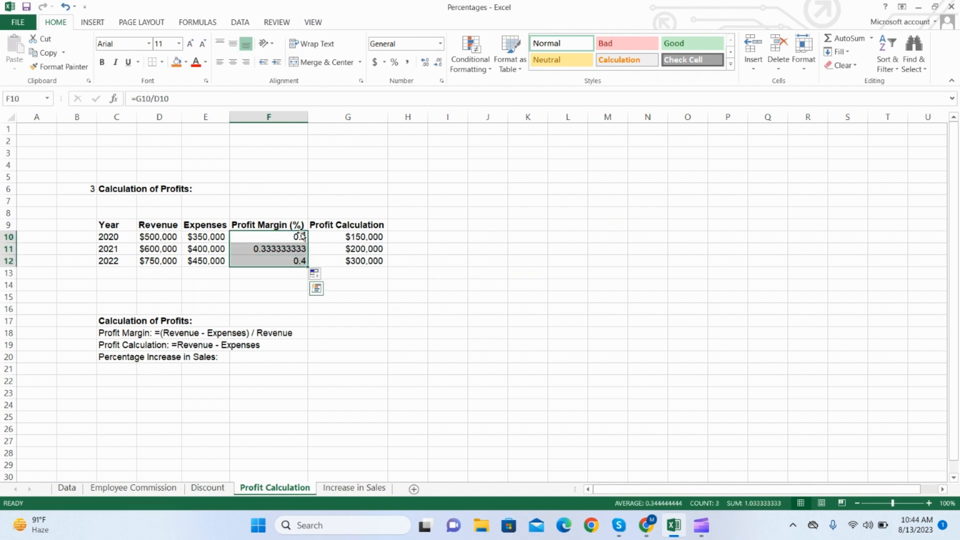
left_click(394, 61)
left_click(371, 308)
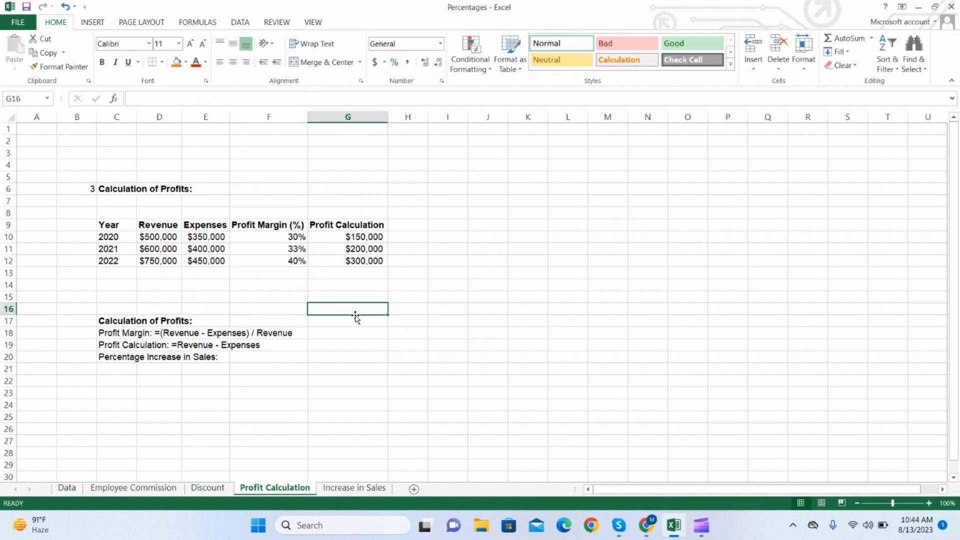
left_click(294, 236)
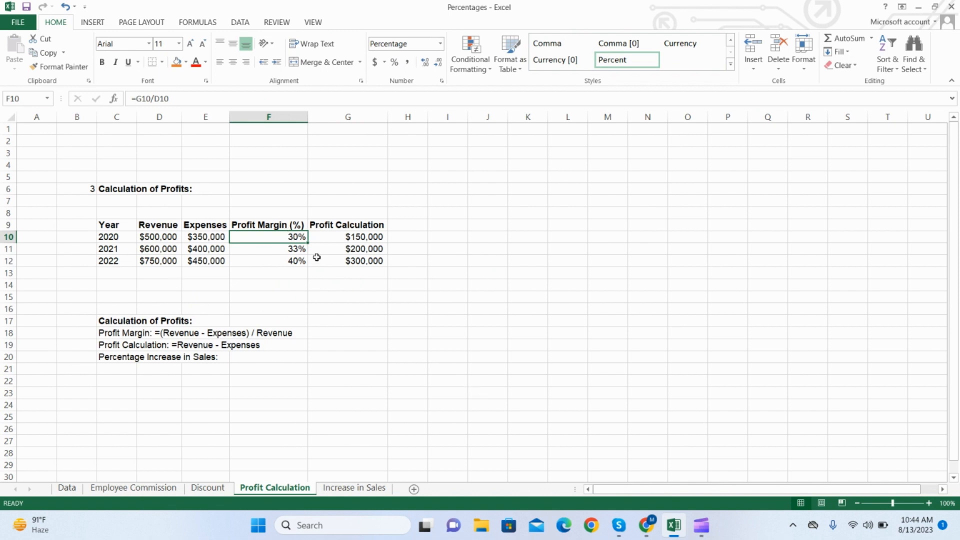
left_click(295, 251)
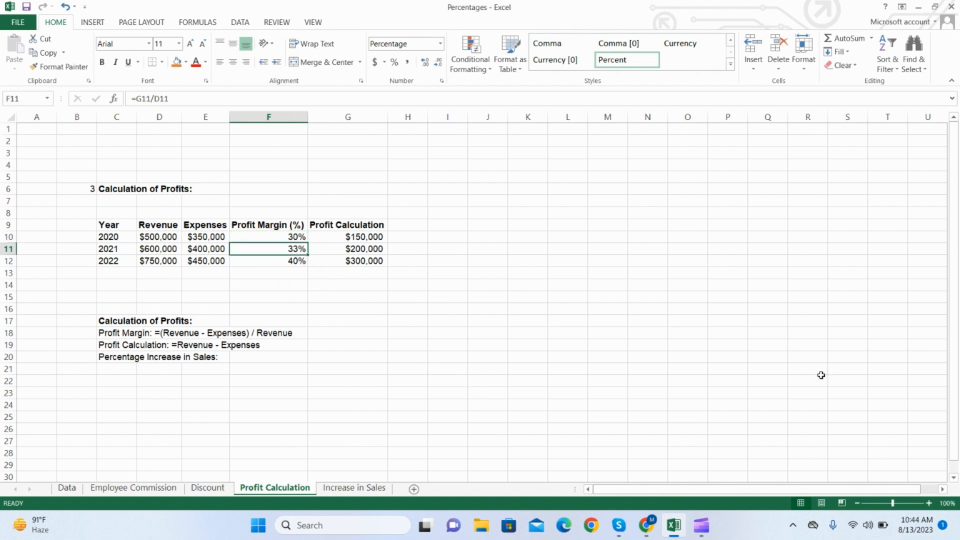
left_click(257, 262)
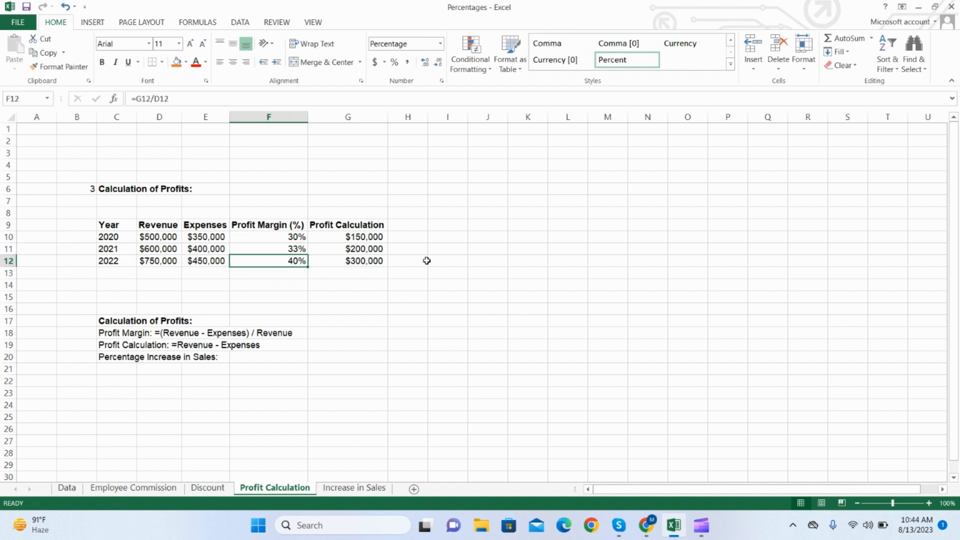
Review the revenue, expenses, profit margin and profit columns of the profit table for 2020 to 2022.
left_click(399, 238)
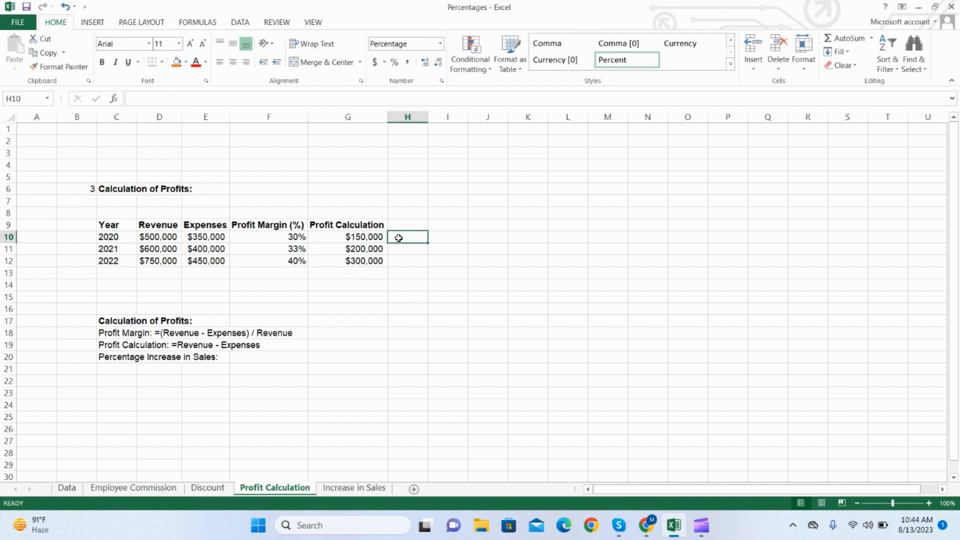
left_click_drag(398, 238, 401, 259)
left_click(397, 297)
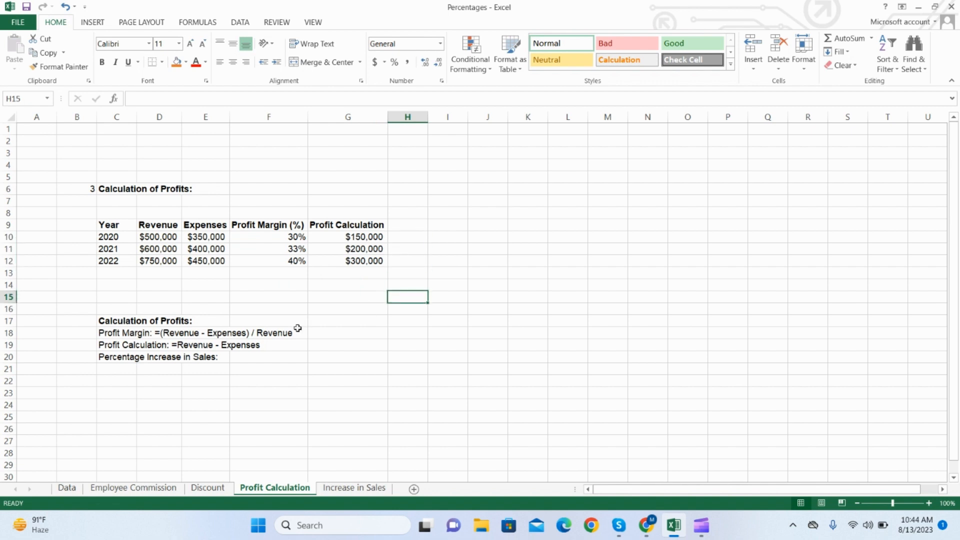
left_click(263, 261)
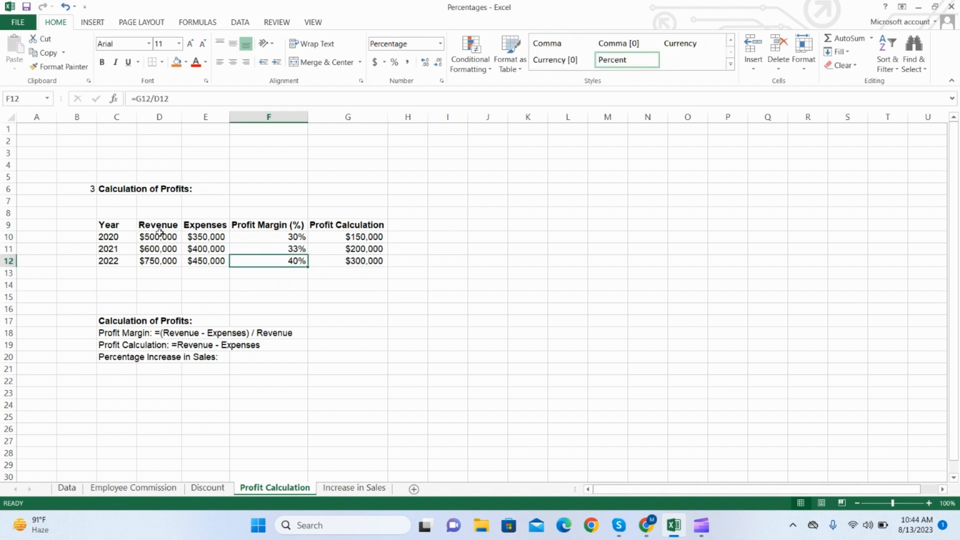
left_click_drag(159, 235, 160, 265)
left_click_drag(217, 238, 219, 255)
left_click(214, 276)
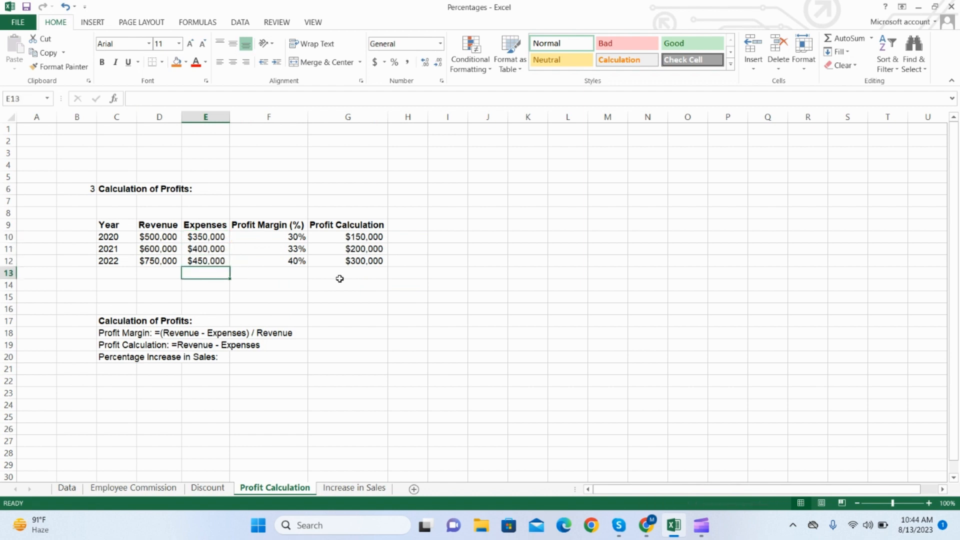
left_click_drag(349, 235, 349, 259)
left_click(404, 370)
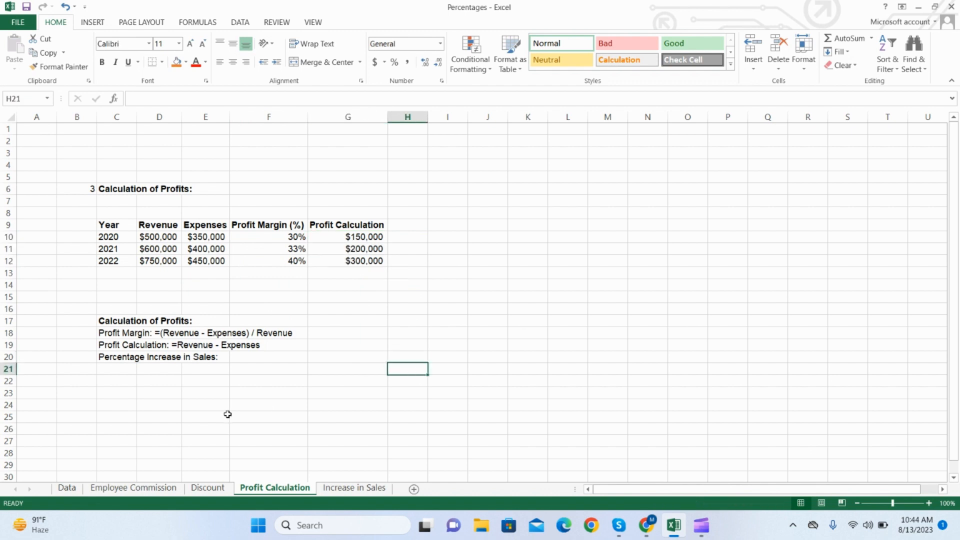
Examine the percentage increase note below the profit table and compare the 2020 and 2021 revenue cells.
left_click(103, 356)
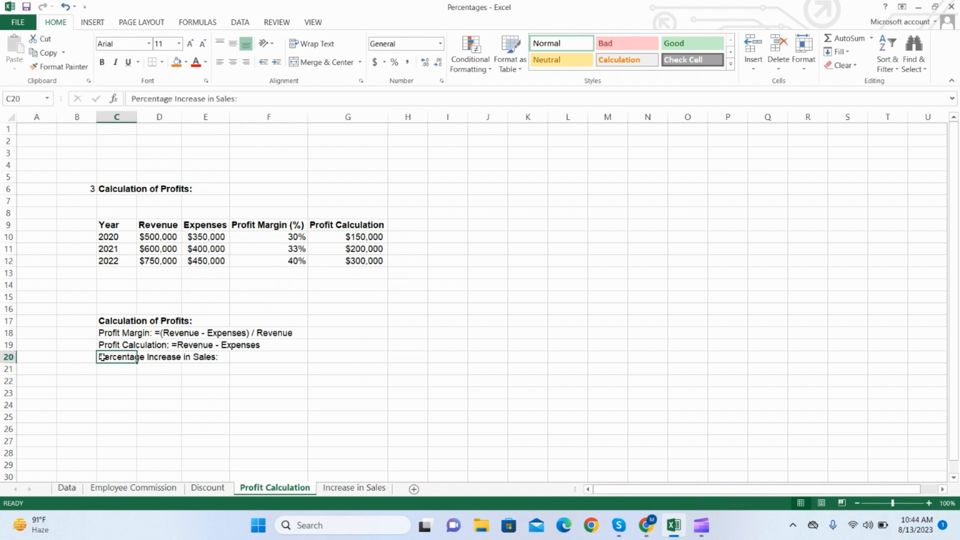
left_click(152, 235)
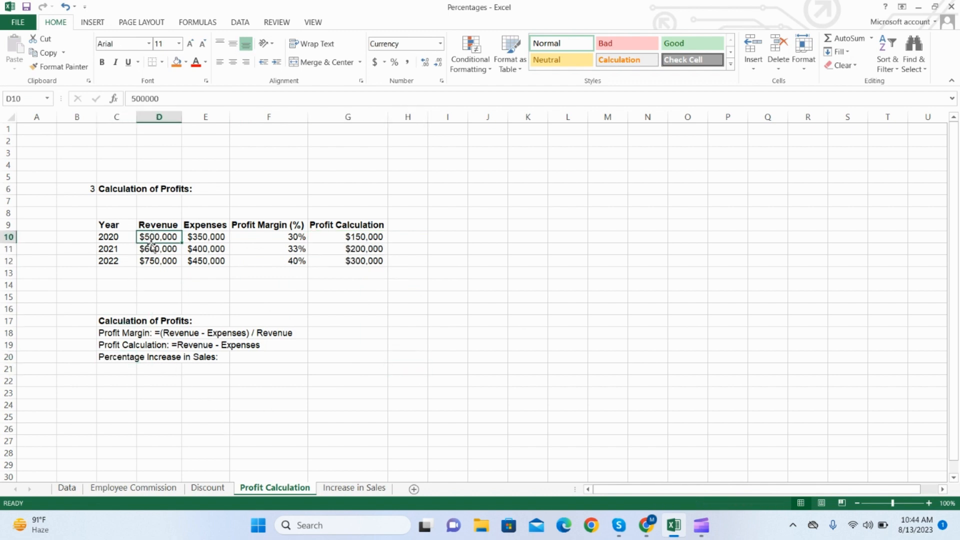
left_click(151, 250)
left_click(155, 240)
left_click(159, 250)
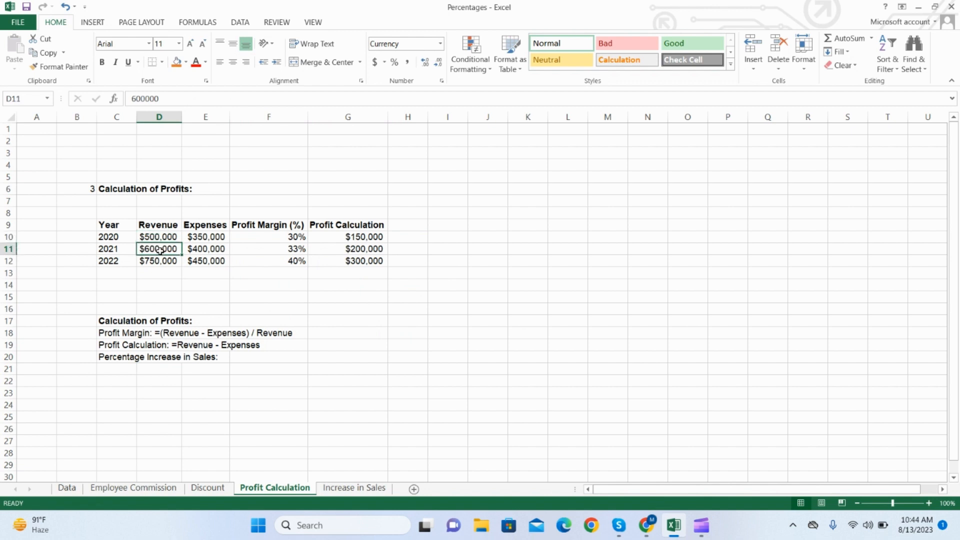
Open the Increase in Sales sheet and examine the month, previous sales and new sales in row 10.
left_click(360, 489)
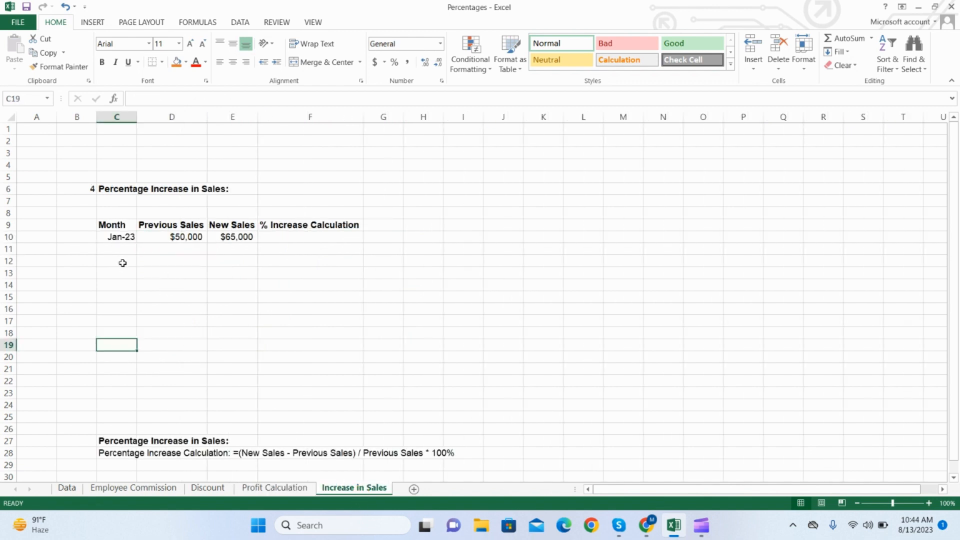
left_click(122, 238)
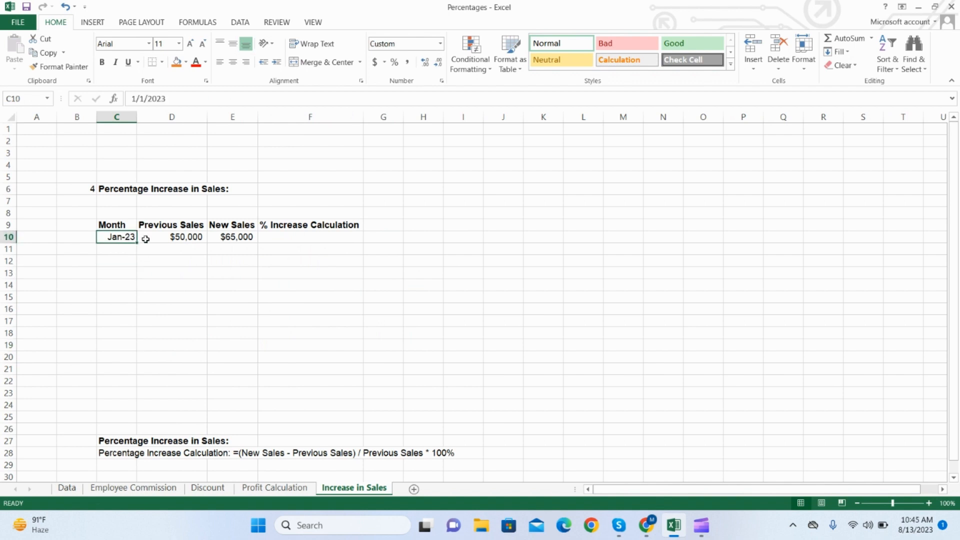
left_click(161, 236)
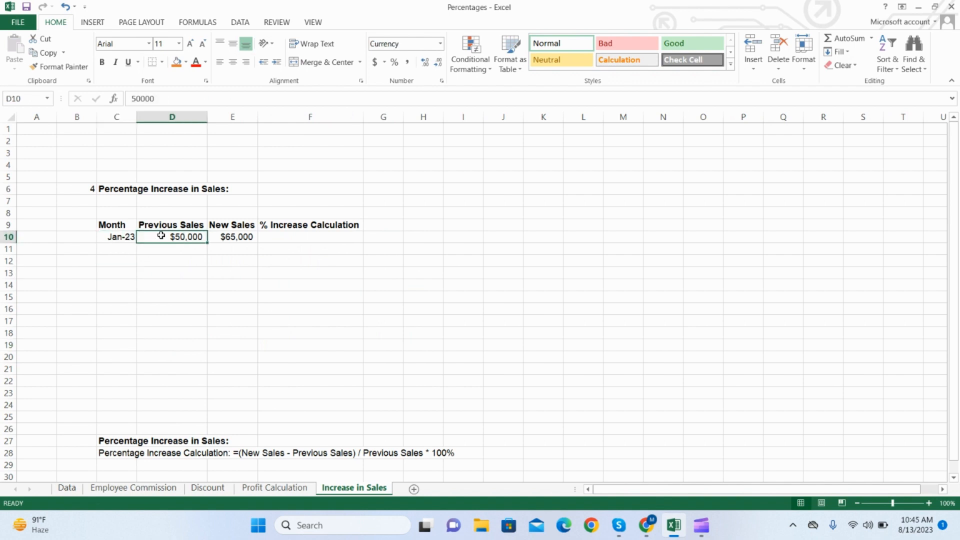
left_click(224, 237)
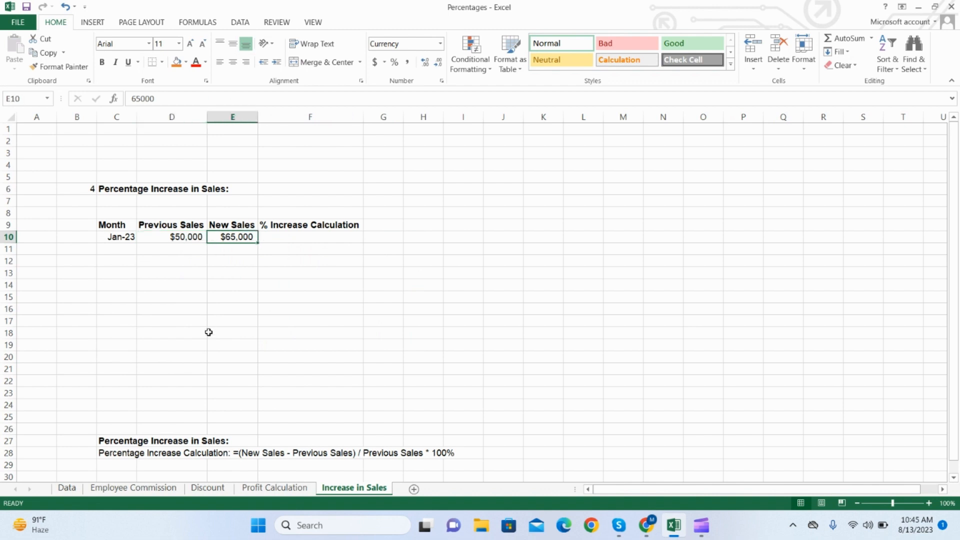
Calculate the January 2023 percentage increase in sales in F10 with the formula =(E10-D10)/D10.
left_click(315, 240)
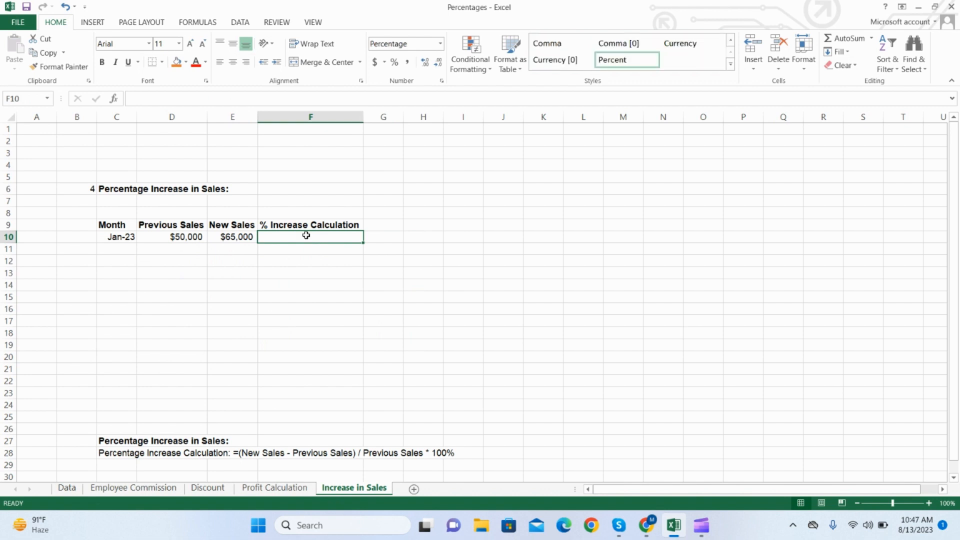
type("=")
key("Left")
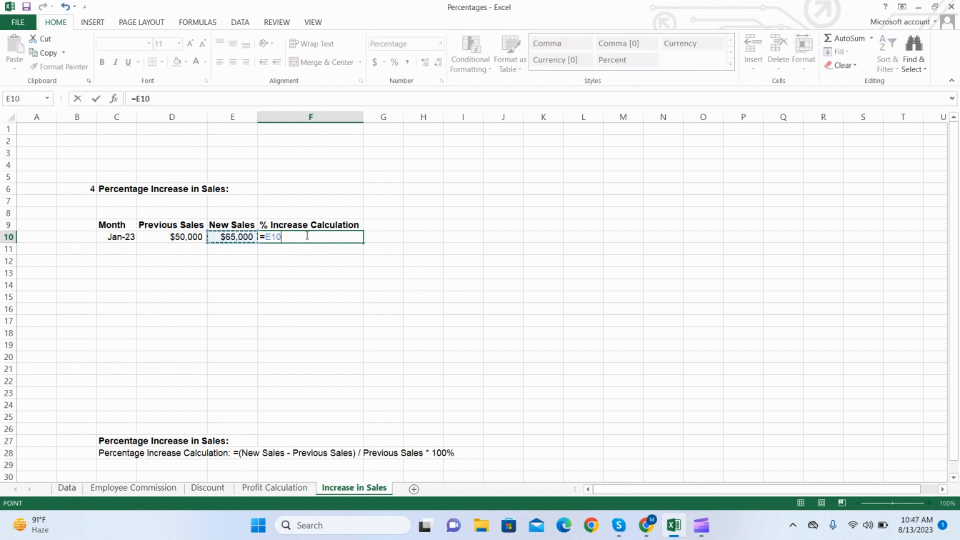
type("-")
key("Left")
key("Left")
type(")")
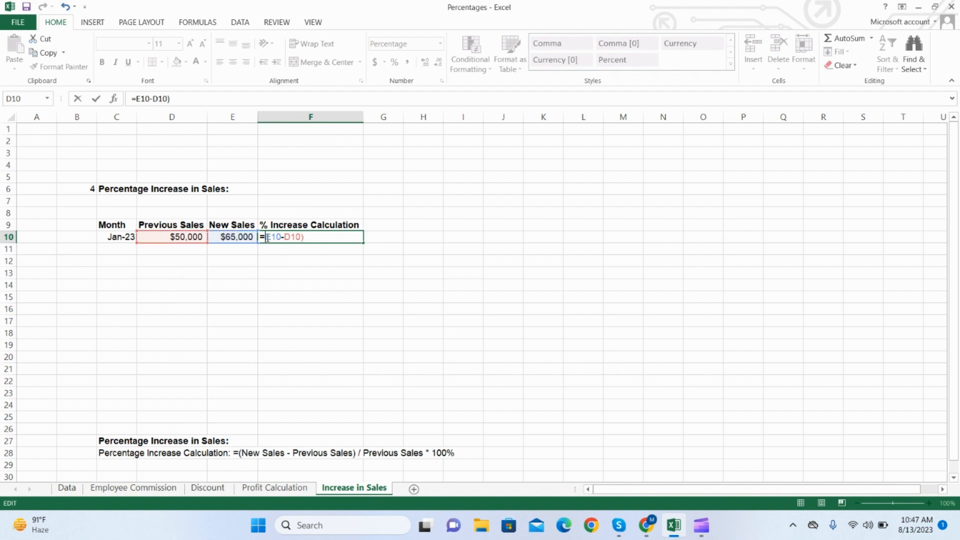
type("(")
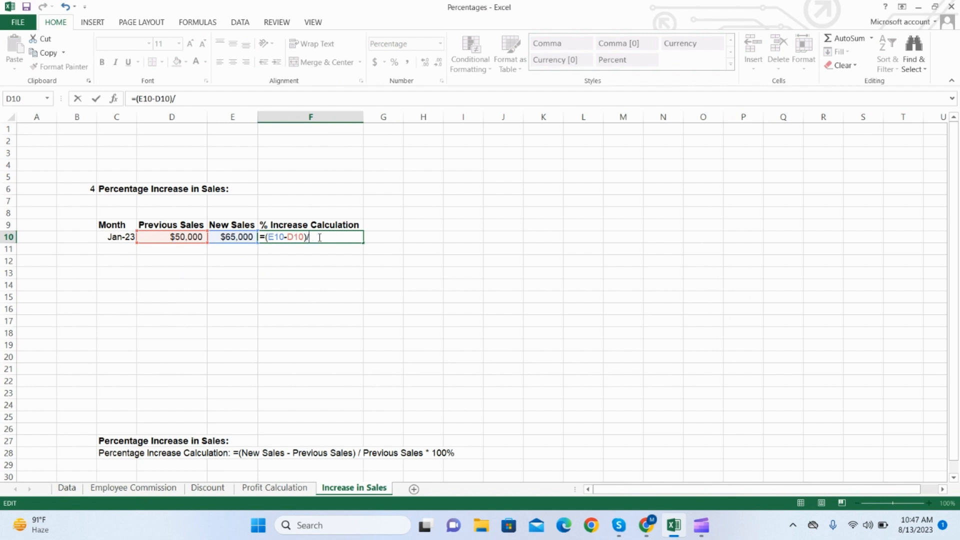
left_click(183, 238)
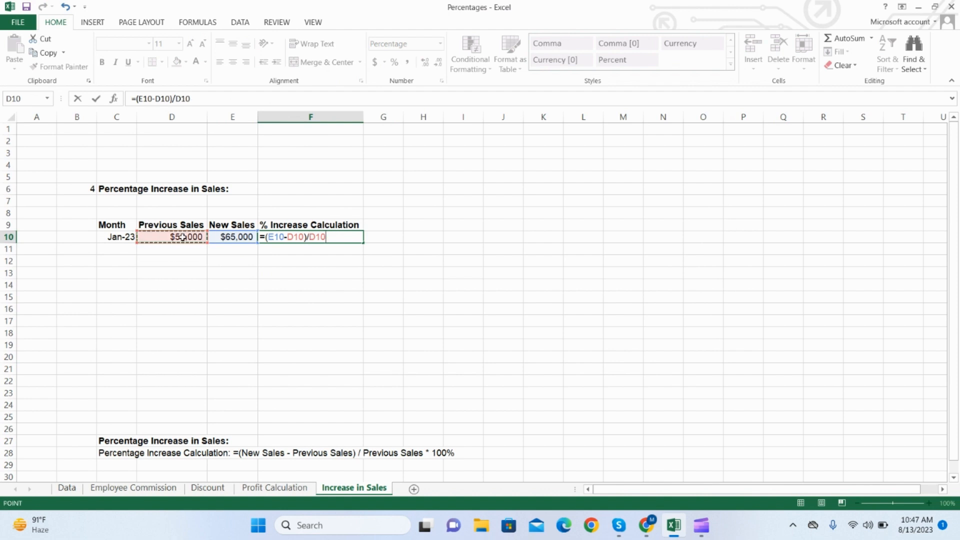
key("Return")
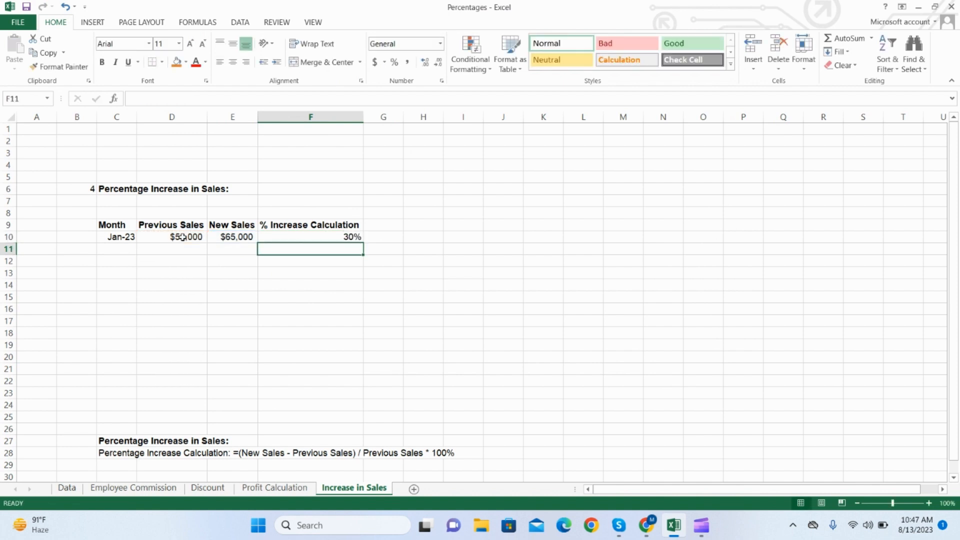
left_click(314, 237)
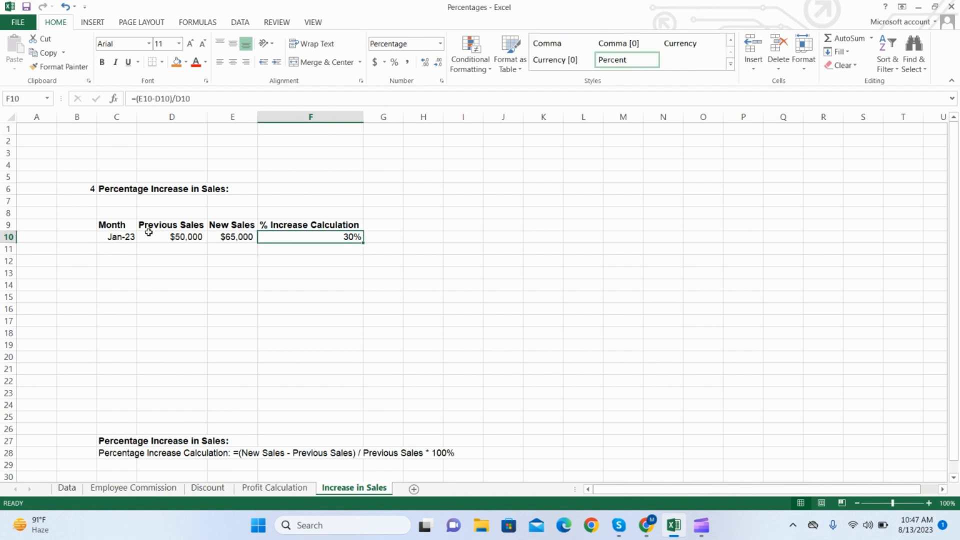
Add a second sales record in row 11 with previous sales of 60000 and new sales of 80000.
left_click(165, 236)
left_click(178, 249)
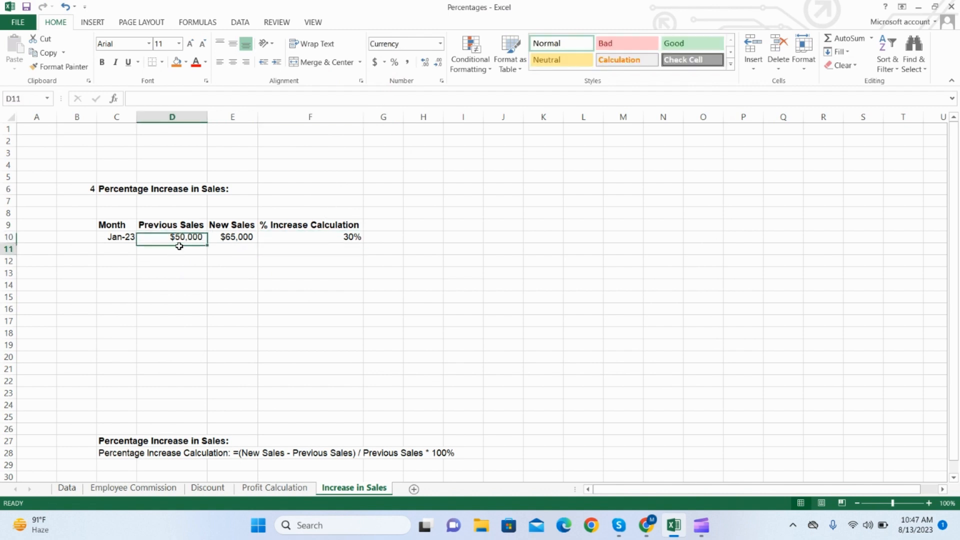
type("4")
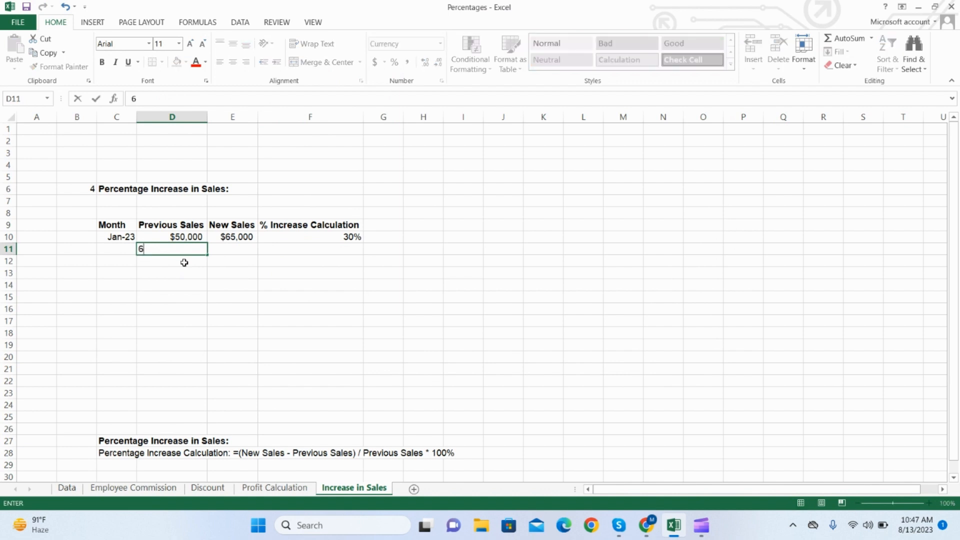
type("0000")
key("Return")
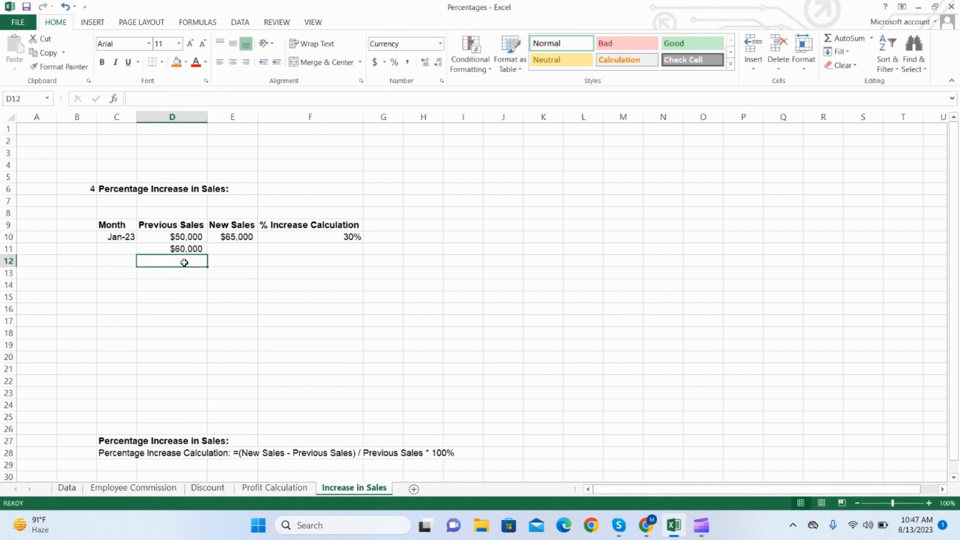
key("Up")
key("Right")
type("800")
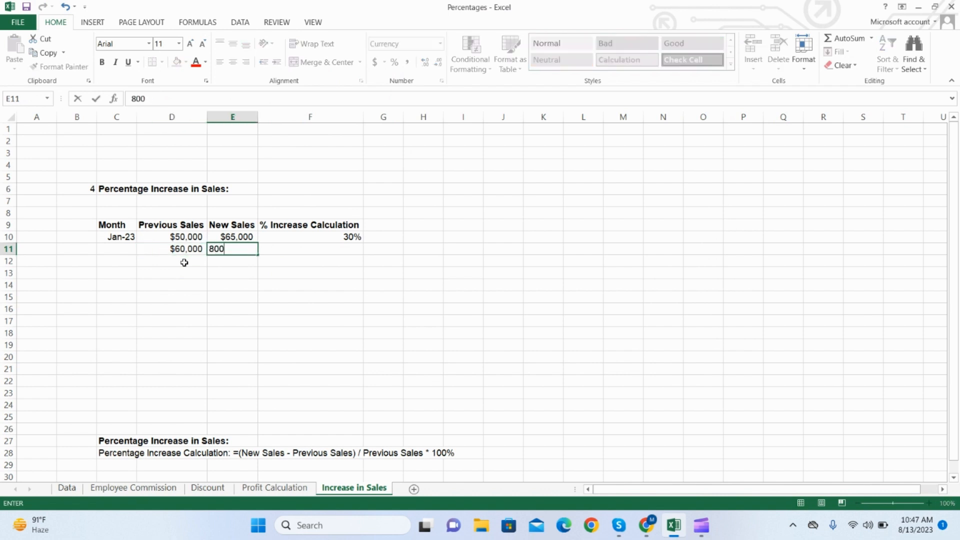
left_click(184, 262)
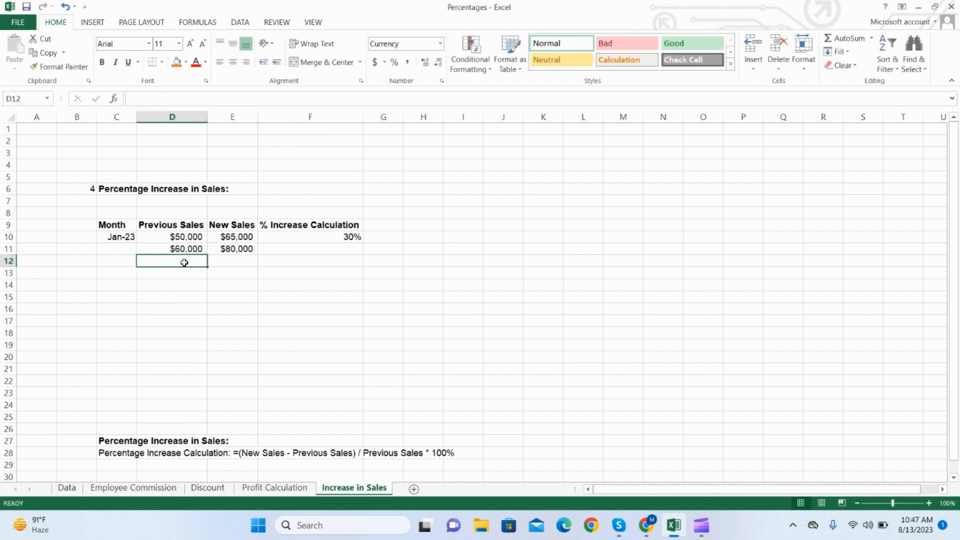
Add a third sales record in row 12 with previous sales of $80,000 and new sales of $100,000.
type("8")
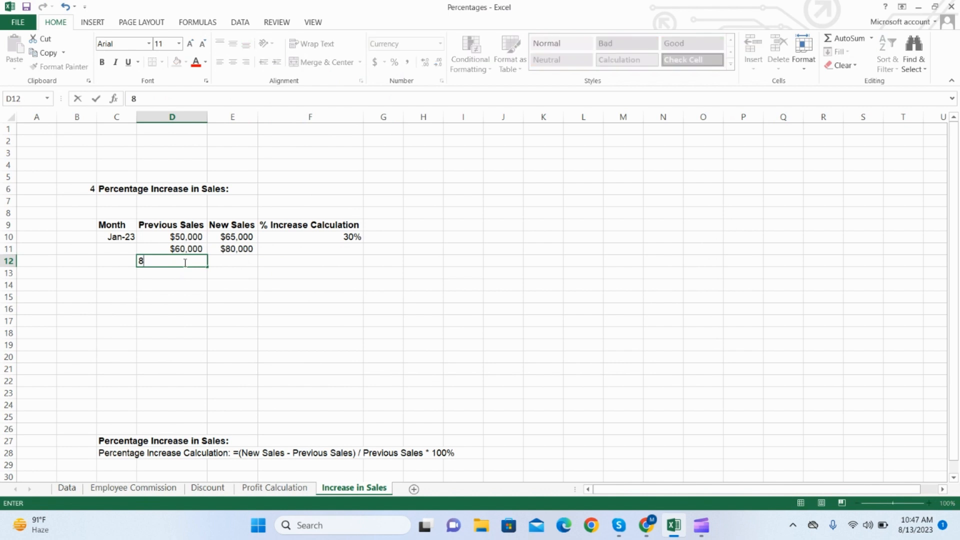
type("0,000000")
key("Return")
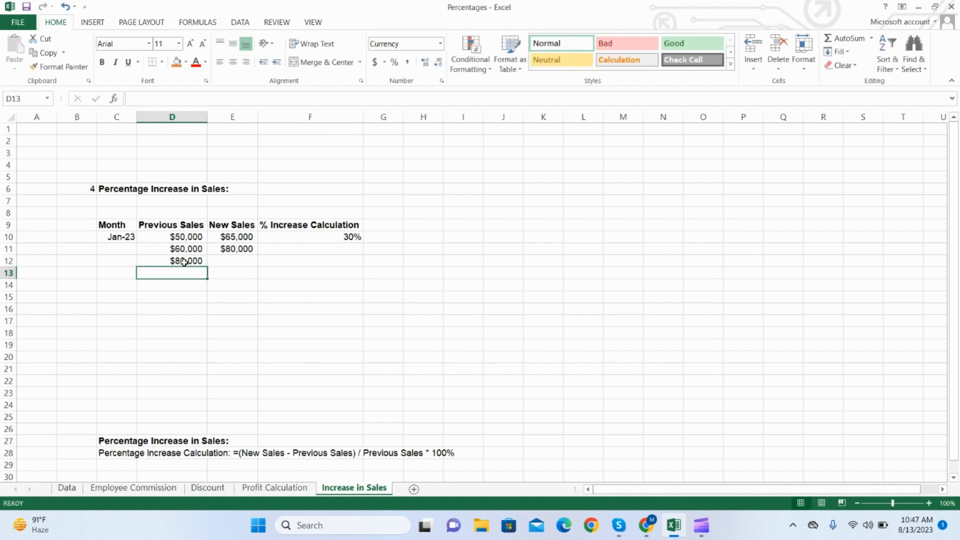
key("Up")
key("Right")
type("100")
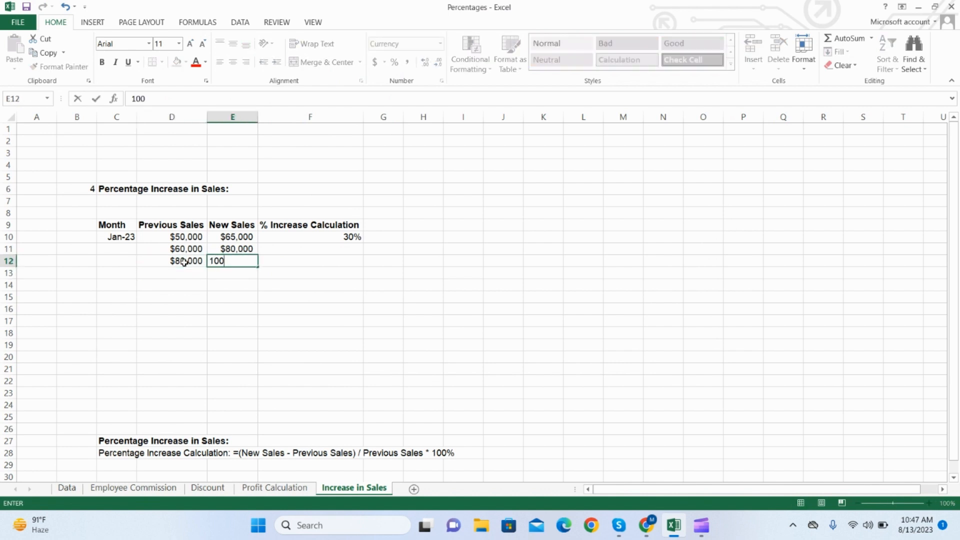
key("Return")
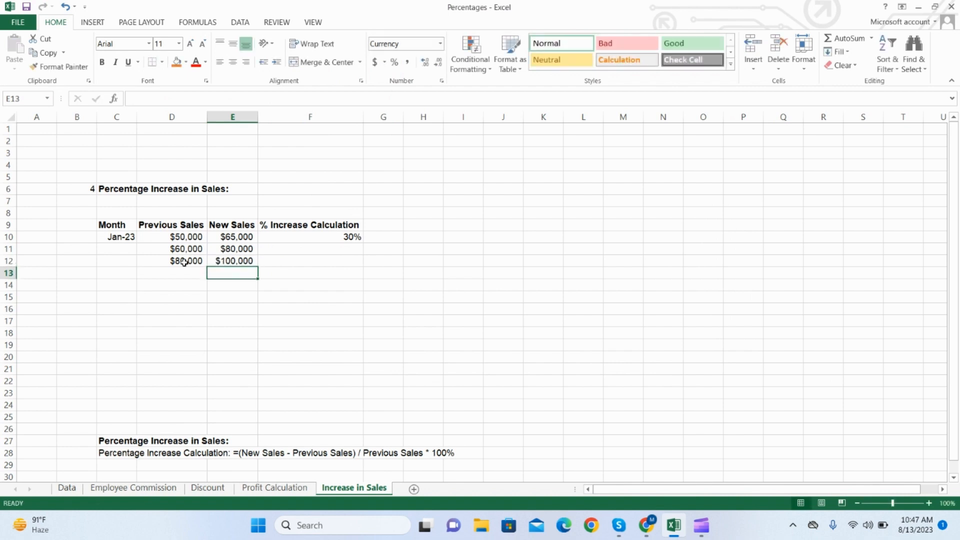
Fill the percentage increase formula from F10 down through F12 for the two added records.
left_click(289, 238)
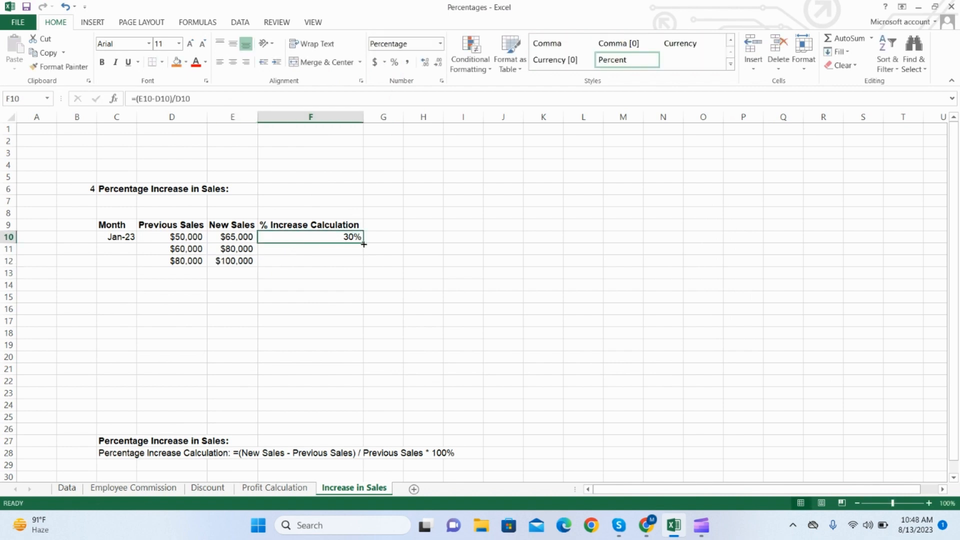
left_click_drag(363, 244, 364, 267)
left_click(305, 330)
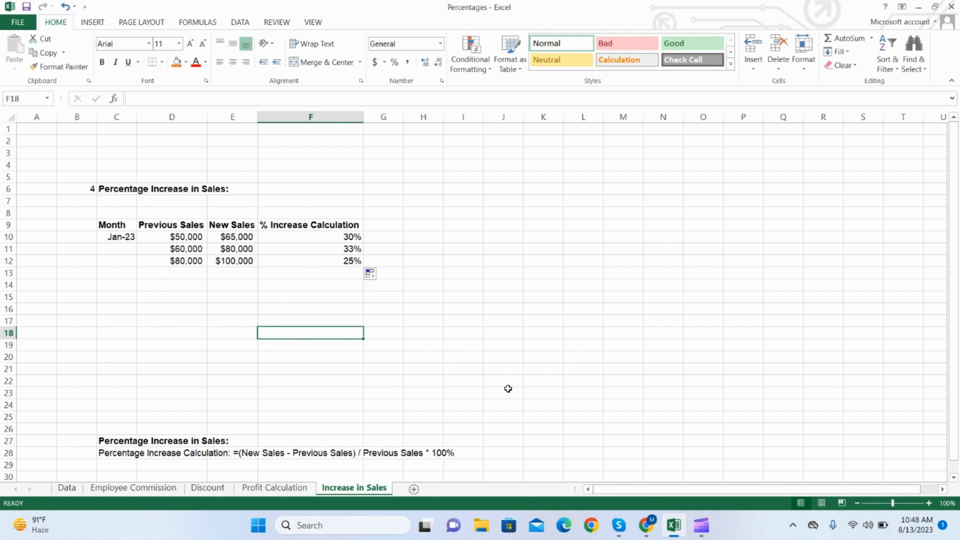
Open the Data sheet and review its commission, discount, profit and sales increase sections and the formula explanations.
left_click(67, 488)
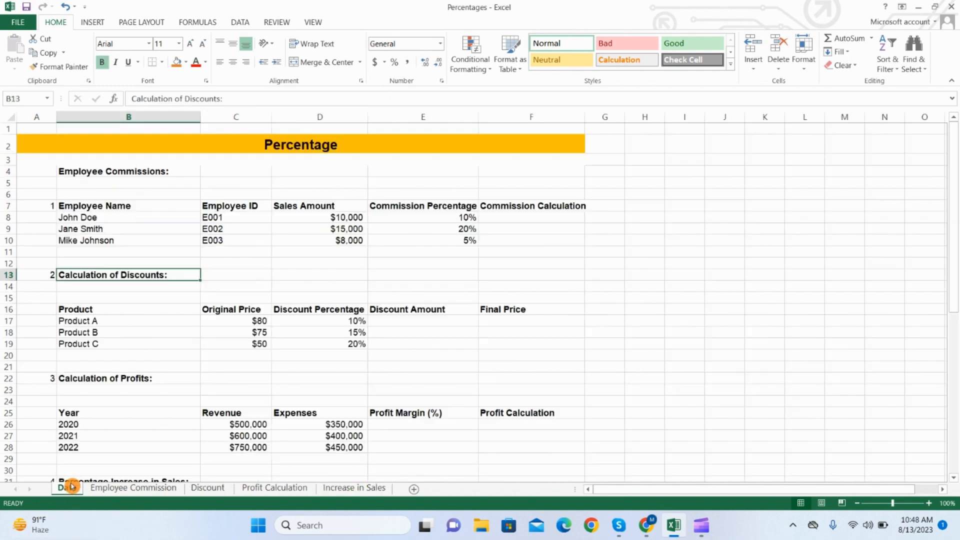
left_click(109, 175)
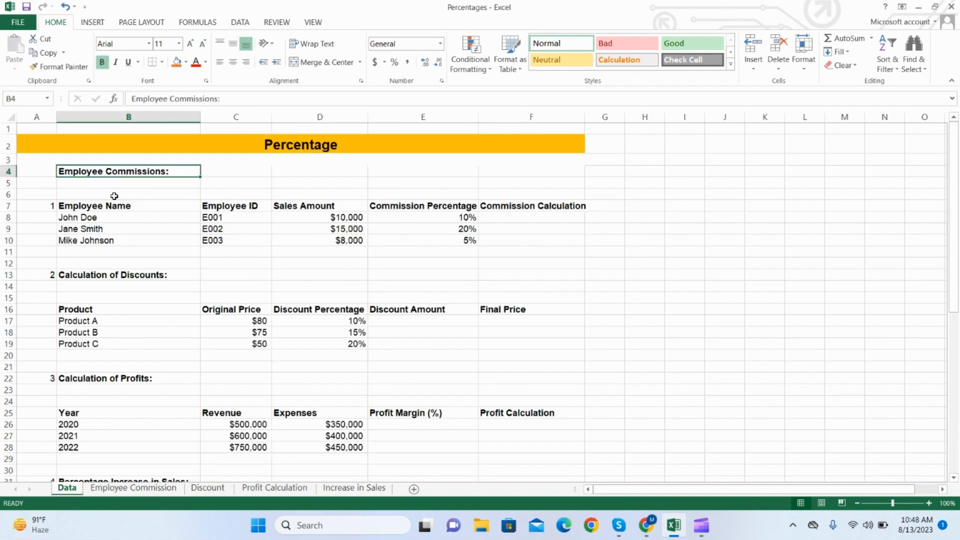
left_click(114, 195)
left_click(95, 283)
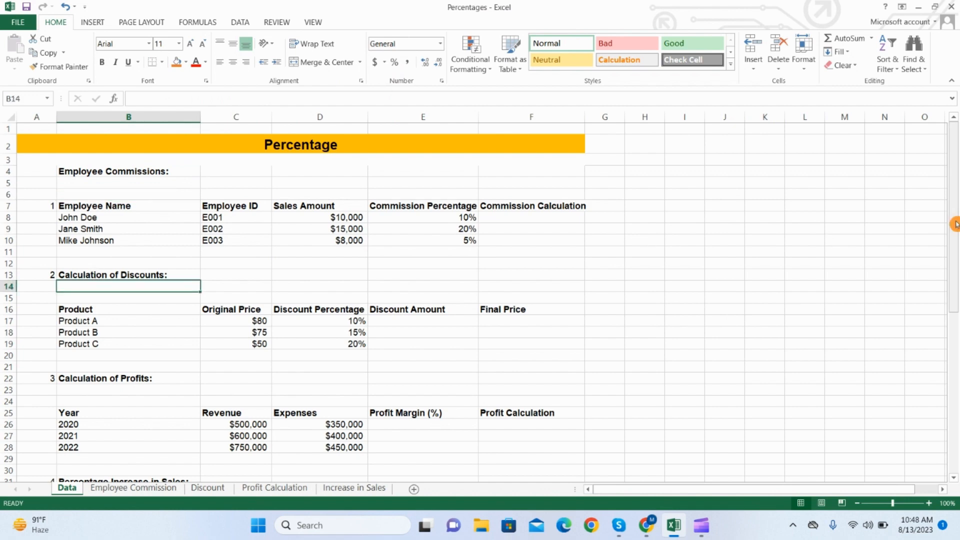
left_click_drag(953, 218, 953, 285)
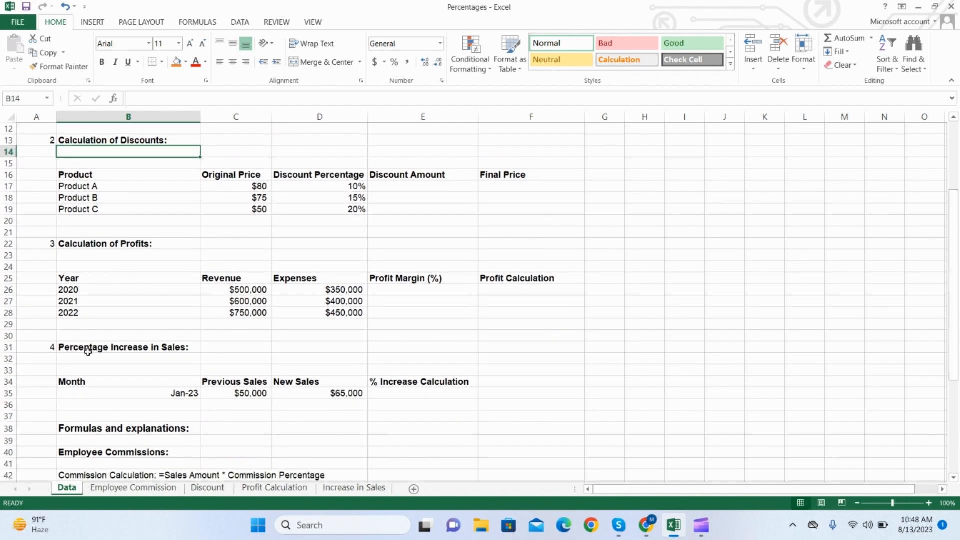
scroll(452, 325, "up", 4)
scroll(450, 325, "down", 7)
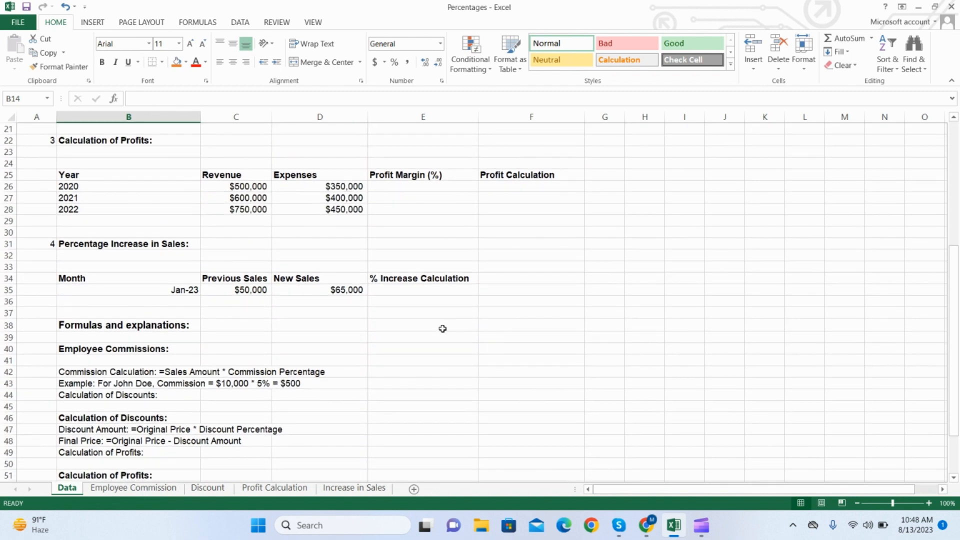